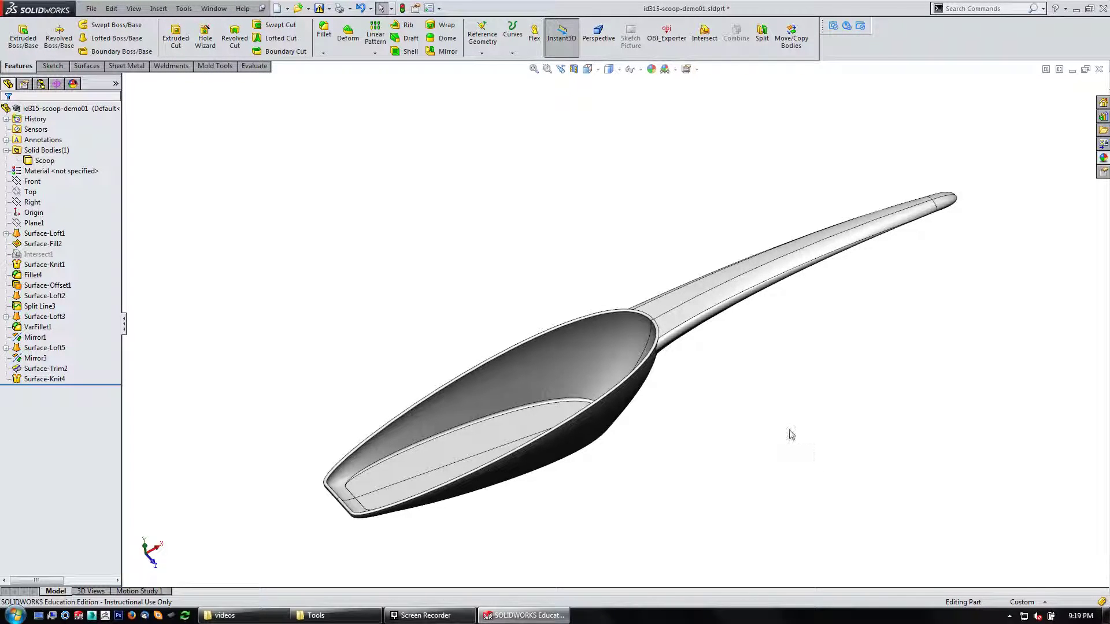
Roll the scoop's feature history back to just after Surface-Fill2.
middle_drag(791, 435, 737, 405)
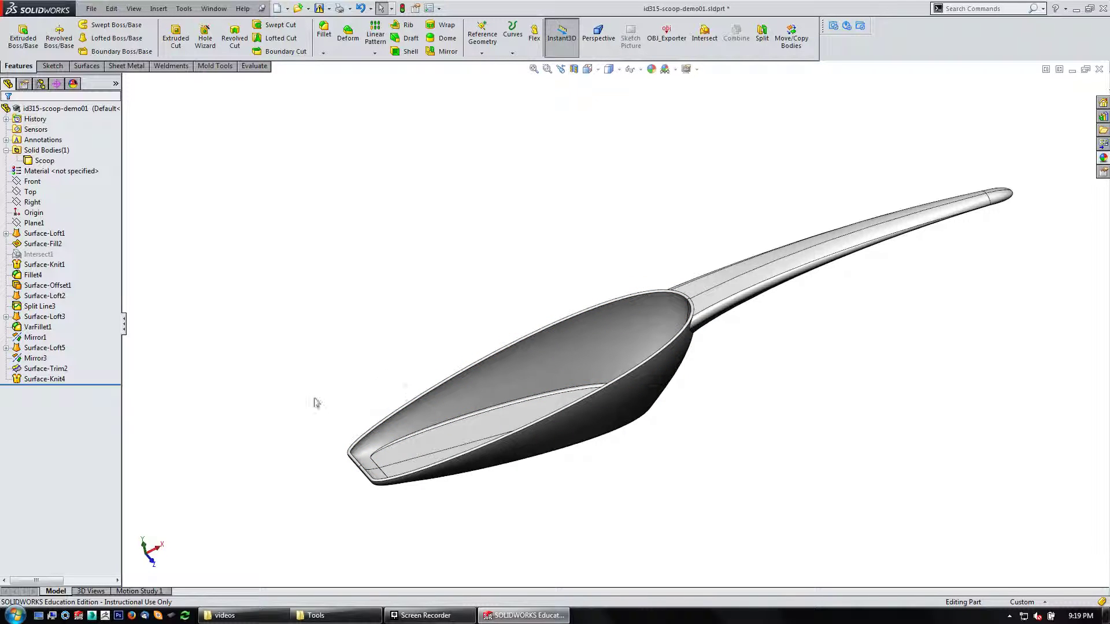
middle_drag(680, 455, 701, 475)
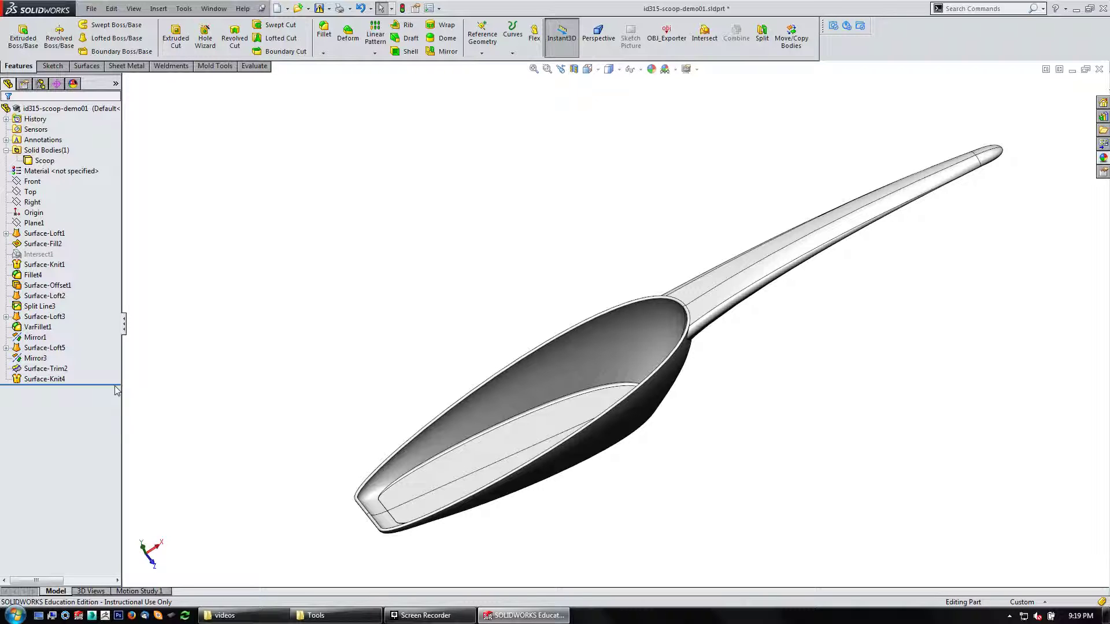
drag(117, 382, 115, 249)
middle_drag(324, 296, 329, 260)
scroll(559, 491, down, 3)
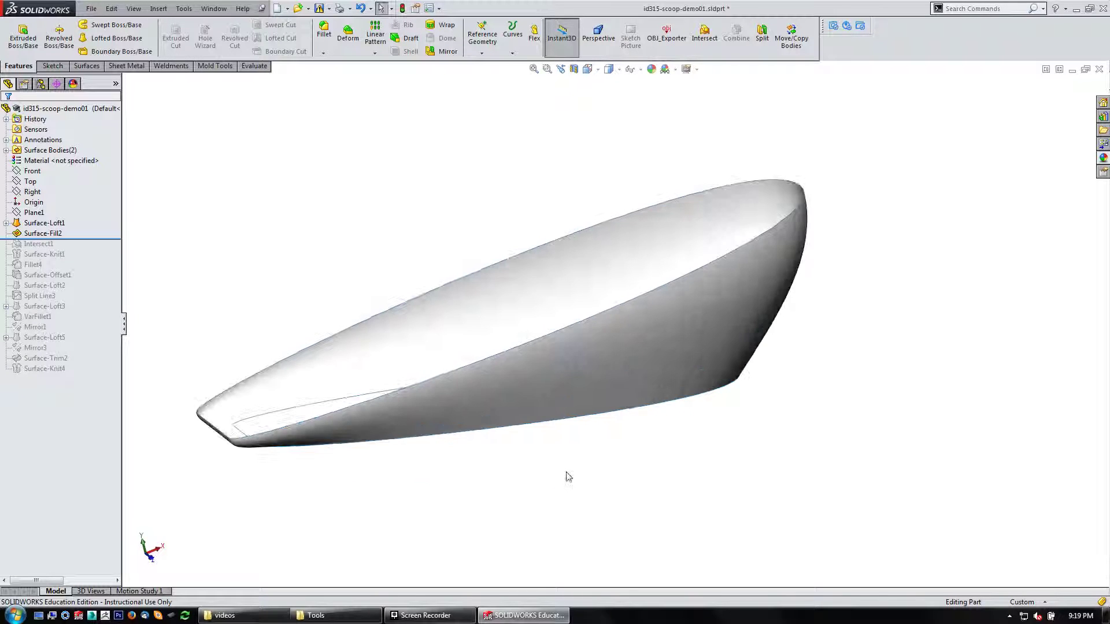
scroll(563, 472, up, 1)
middle_drag(549, 469, 601, 457)
key(Escape)
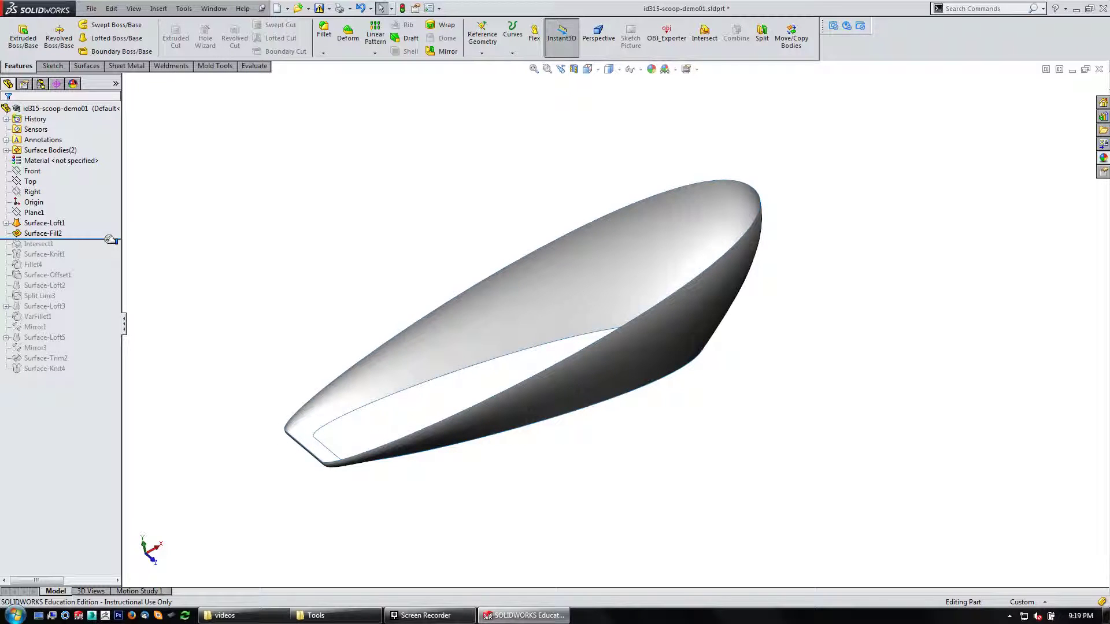
Roll the feature history forward past Intersect1 and unsuppress that feature.
drag(109, 239, 110, 249)
click(34, 234)
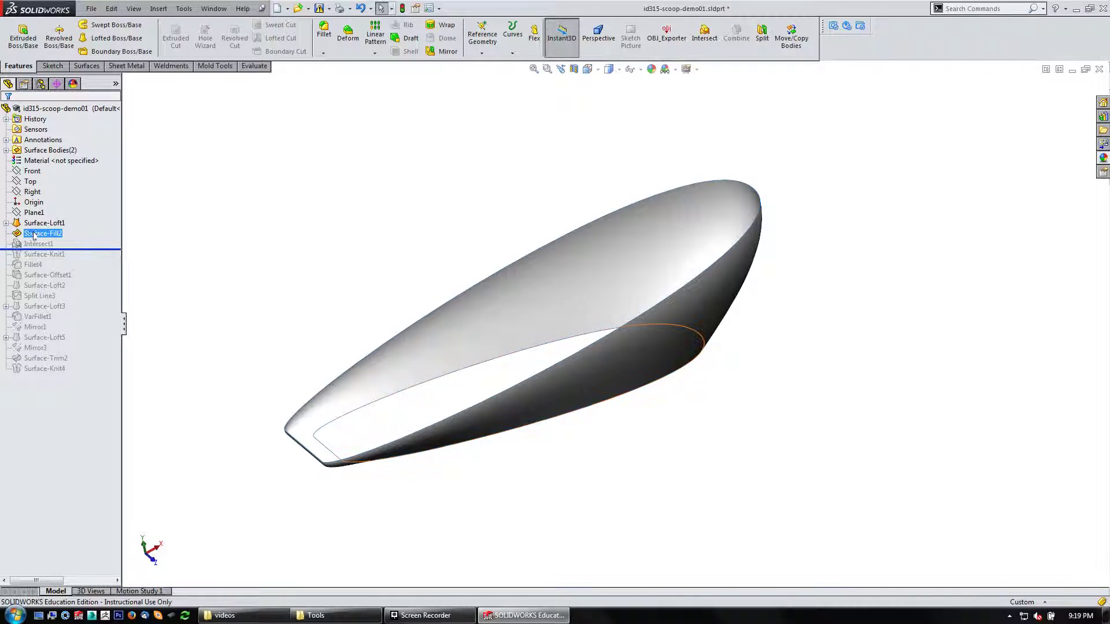
click(30, 245)
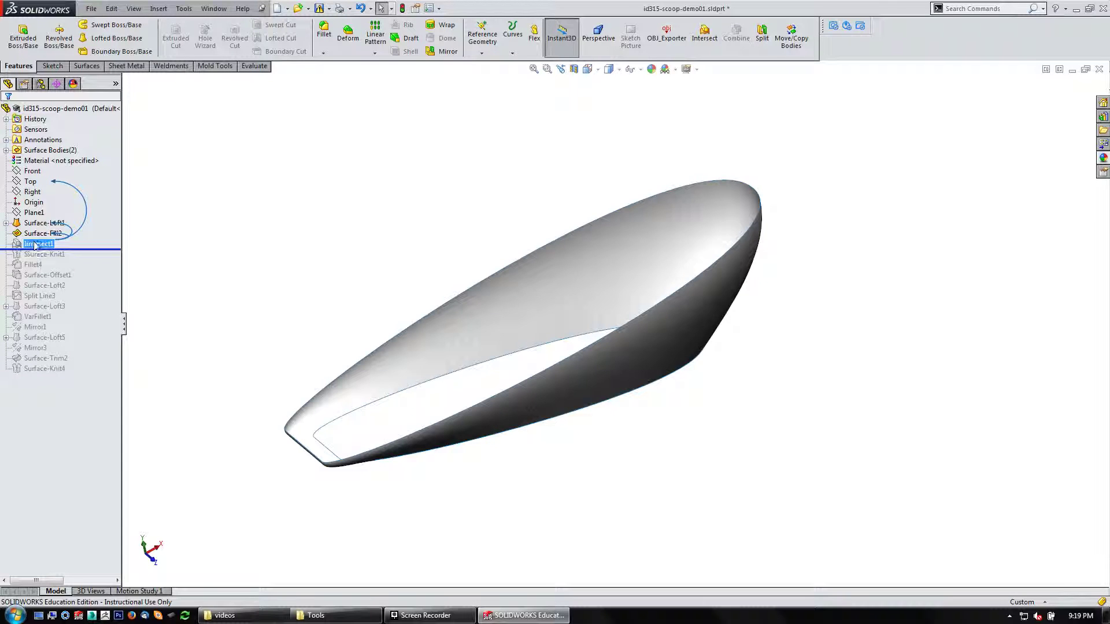
click(61, 400)
drag(32, 296, 387, 281)
click(31, 245)
right_click(30, 245)
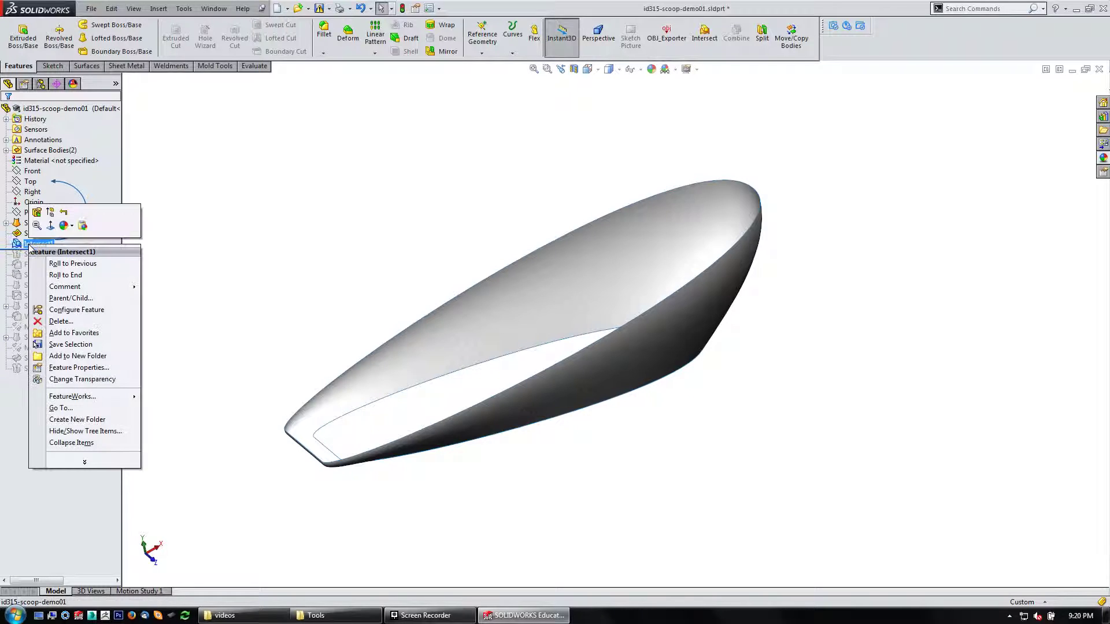
click(50, 225)
mouse_move(291, 220)
middle_down()
mouse_move(287, 243)
mouse_move(282, 227)
middle_up()
drag(35, 264, 36, 243)
Examine the Intersect1 solid body and compare it with the surface bodies from several angles.
click(27, 162)
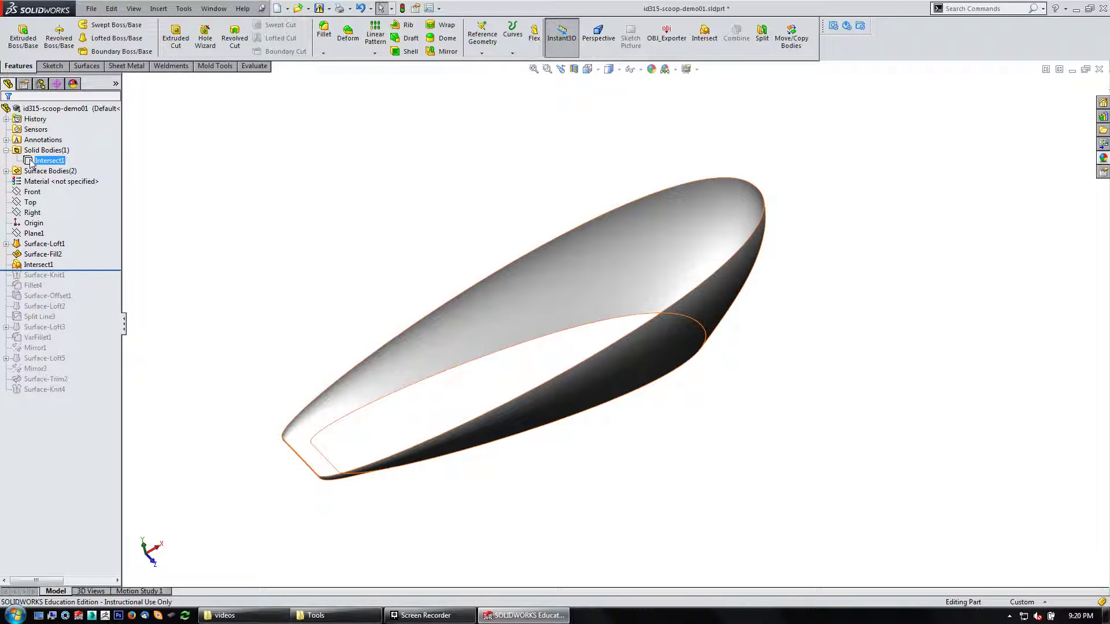
click(30, 162)
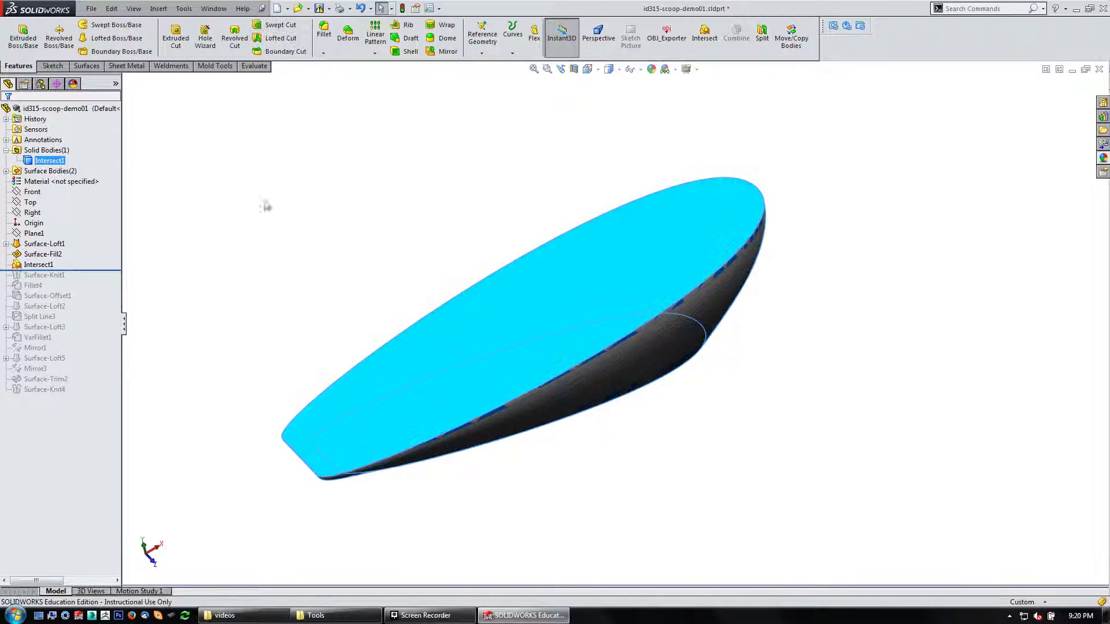
middle_drag(262, 200, 335, 174)
click(335, 174)
mouse_move(307, 262)
middle_down()
mouse_move(306, 202)
mouse_move(312, 300)
mouse_move(309, 268)
middle_up()
click(24, 172)
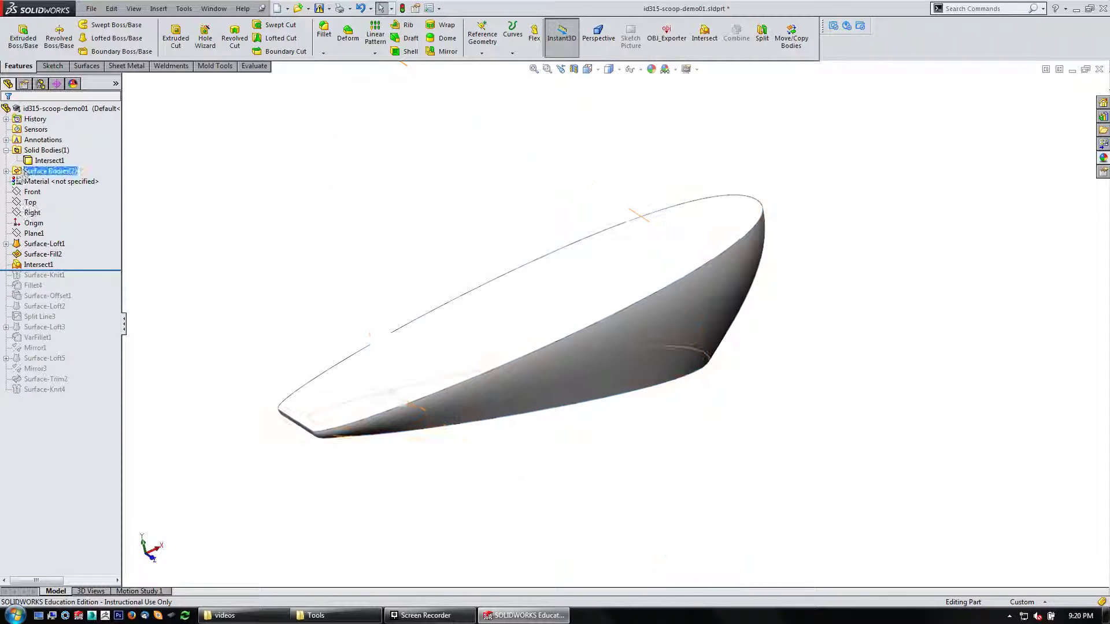
click(510, 231)
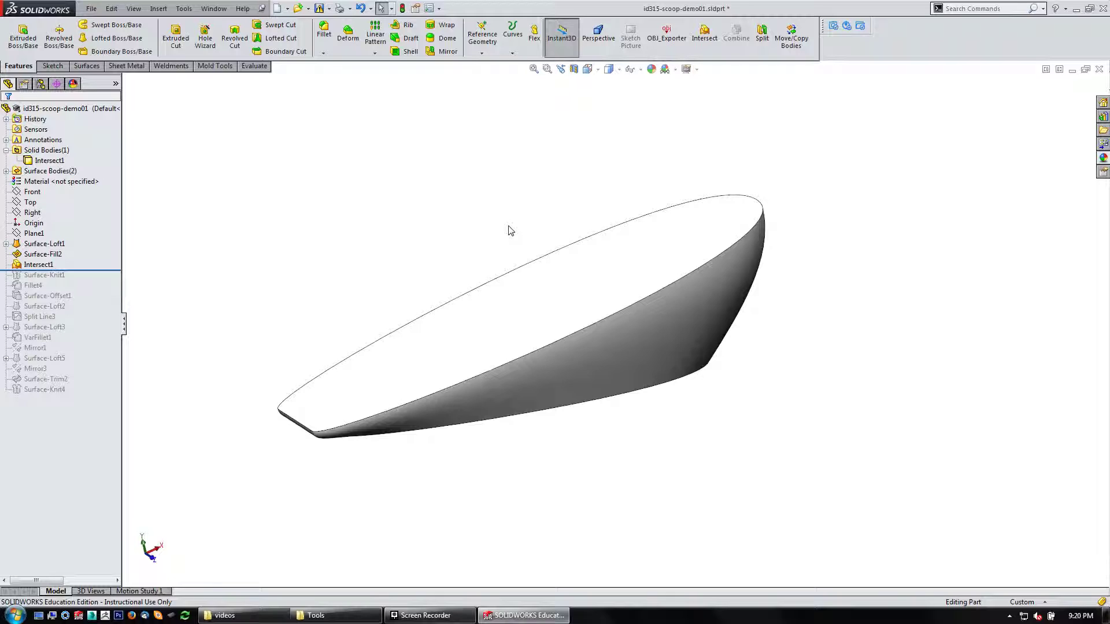
mouse_move(441, 251)
middle_down()
mouse_move(444, 204)
mouse_move(446, 248)
middle_up()
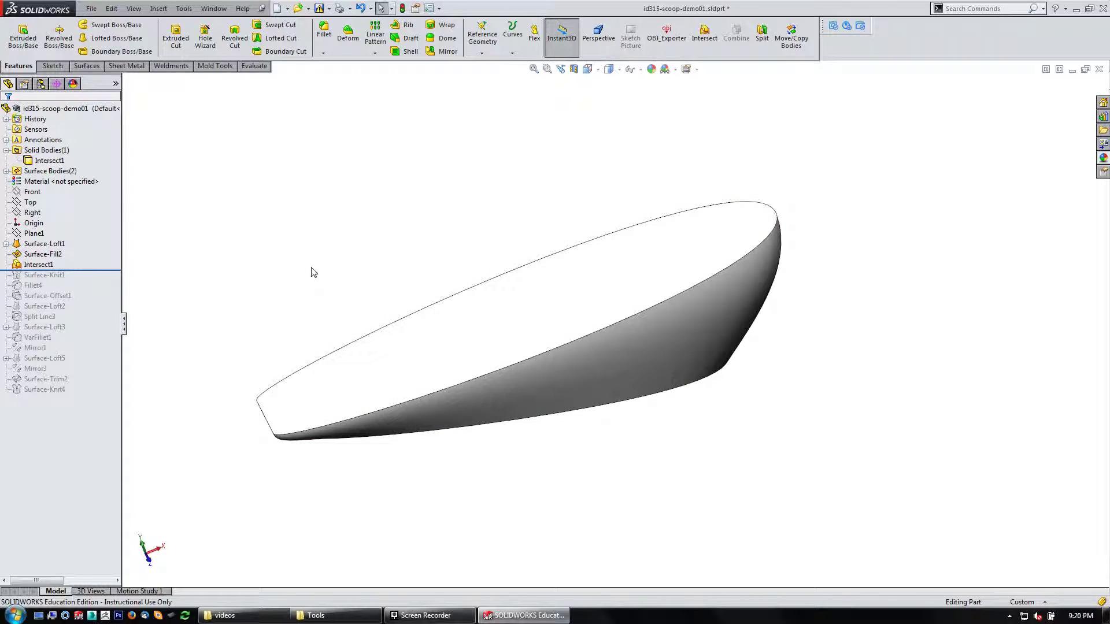
click(42, 172)
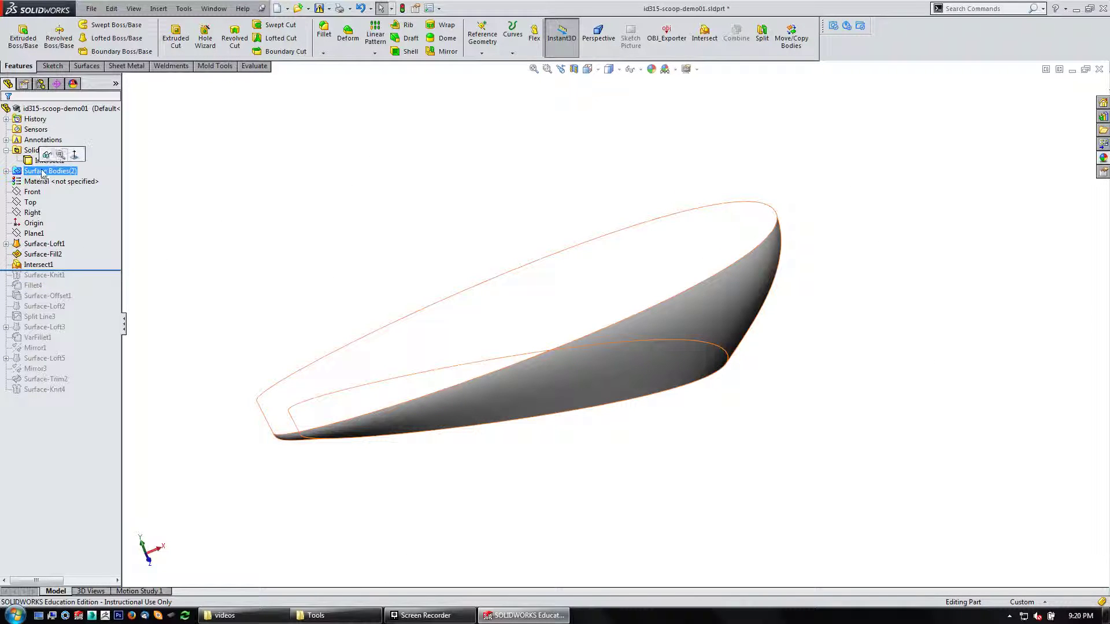
click(404, 209)
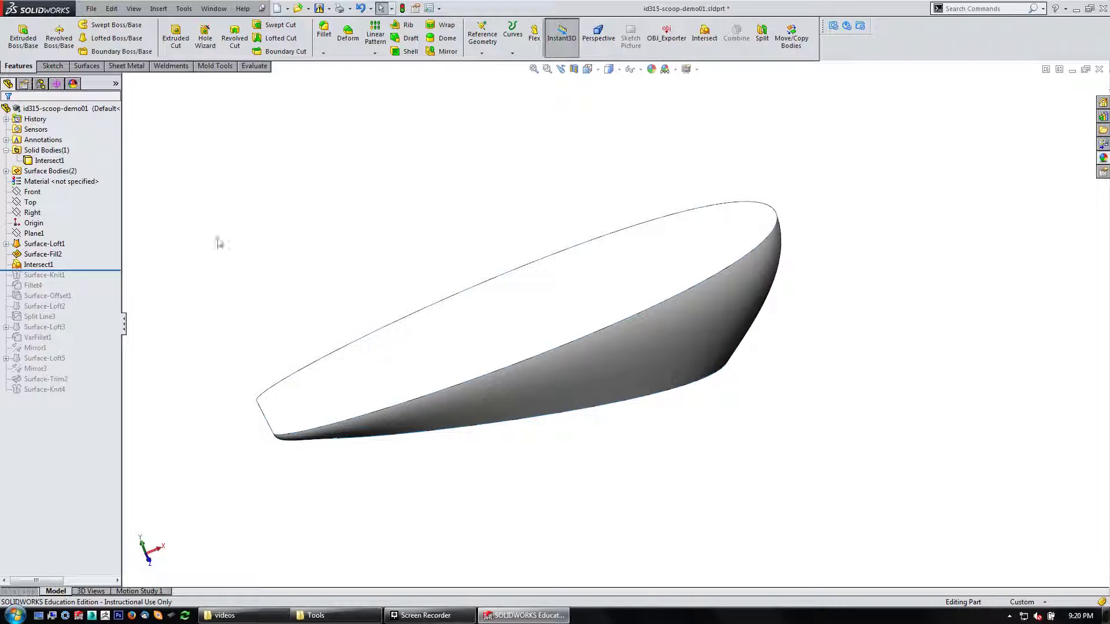
Open the Intersect1 definition, examine how its Top plane, Surface-Loft1 and Surface-Fill2 selections enclose the volume, and leave it unchanged.
click(23, 265)
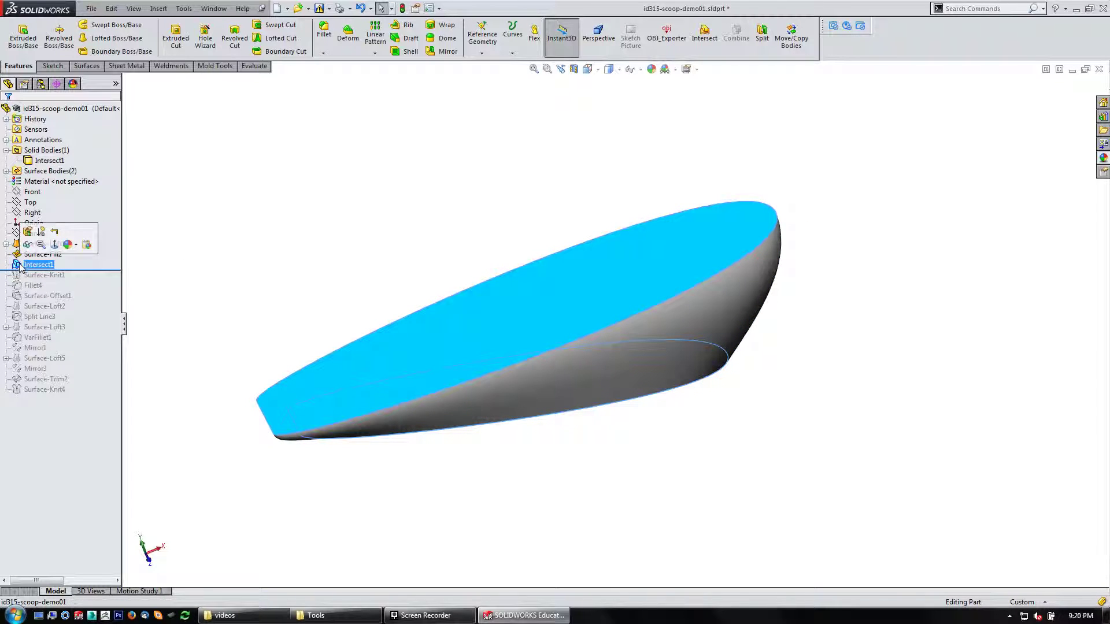
click(27, 232)
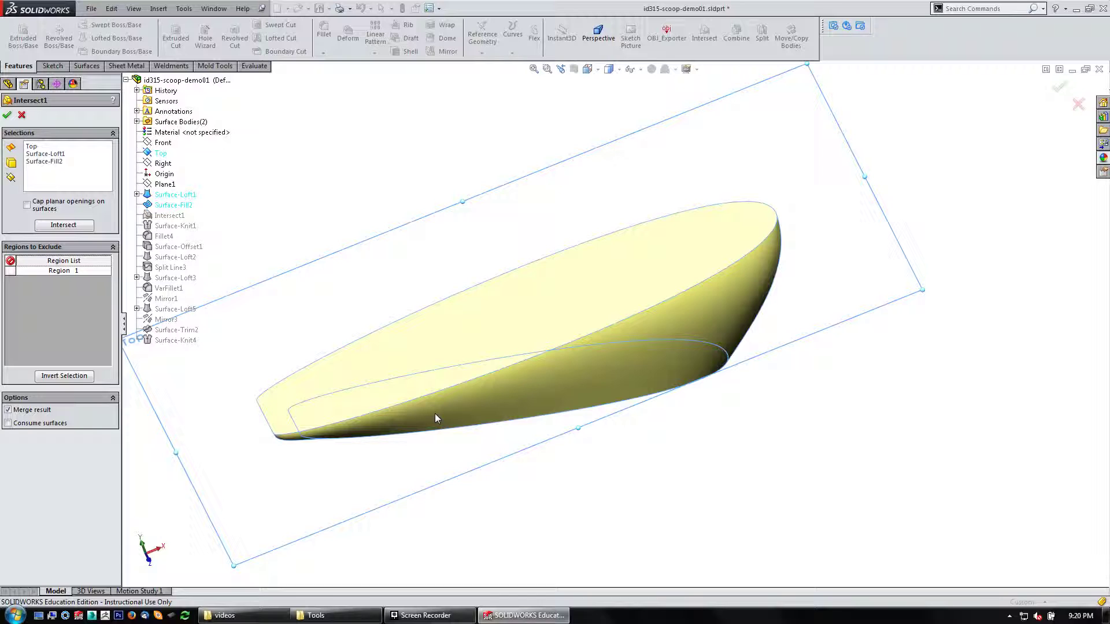
middle_drag(415, 433, 459, 443)
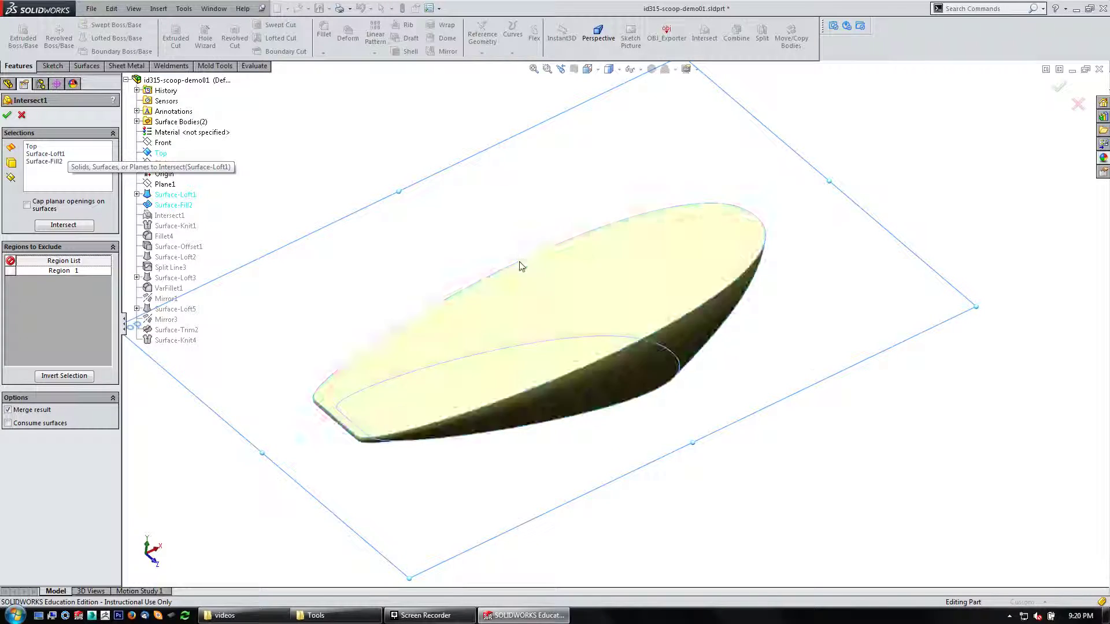
middle_drag(520, 262, 501, 222)
click(27, 147)
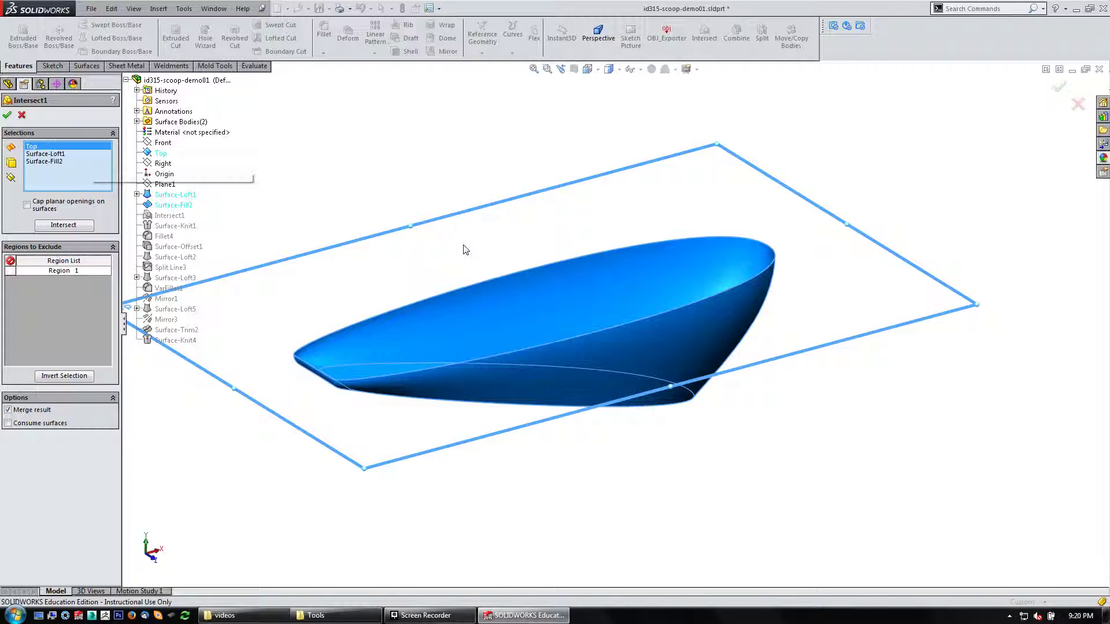
click(41, 155)
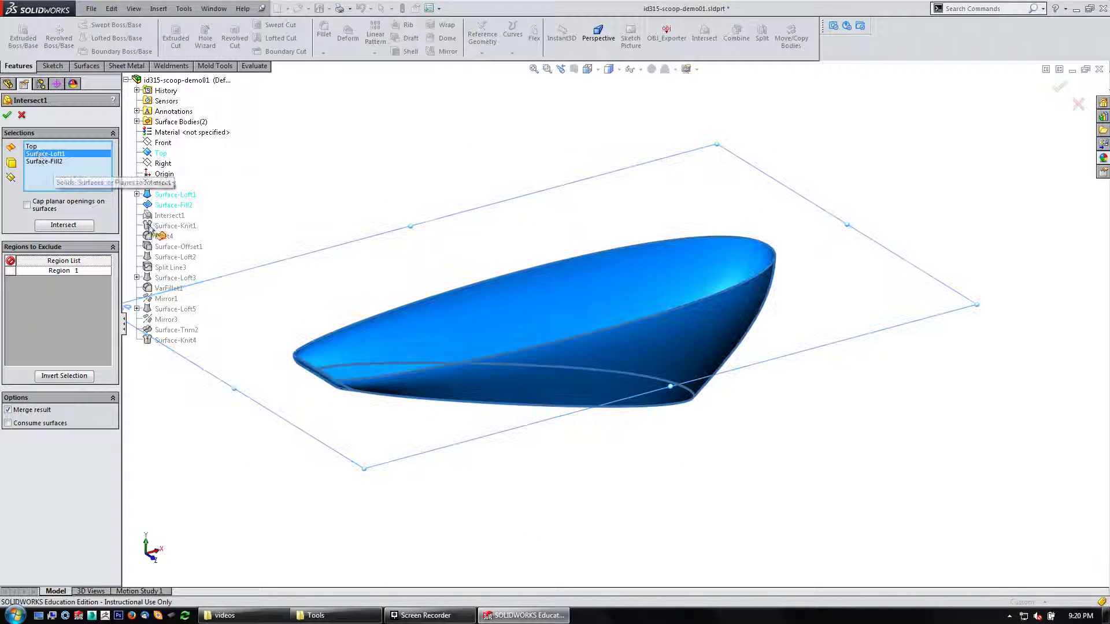
middle_drag(405, 277, 538, 191)
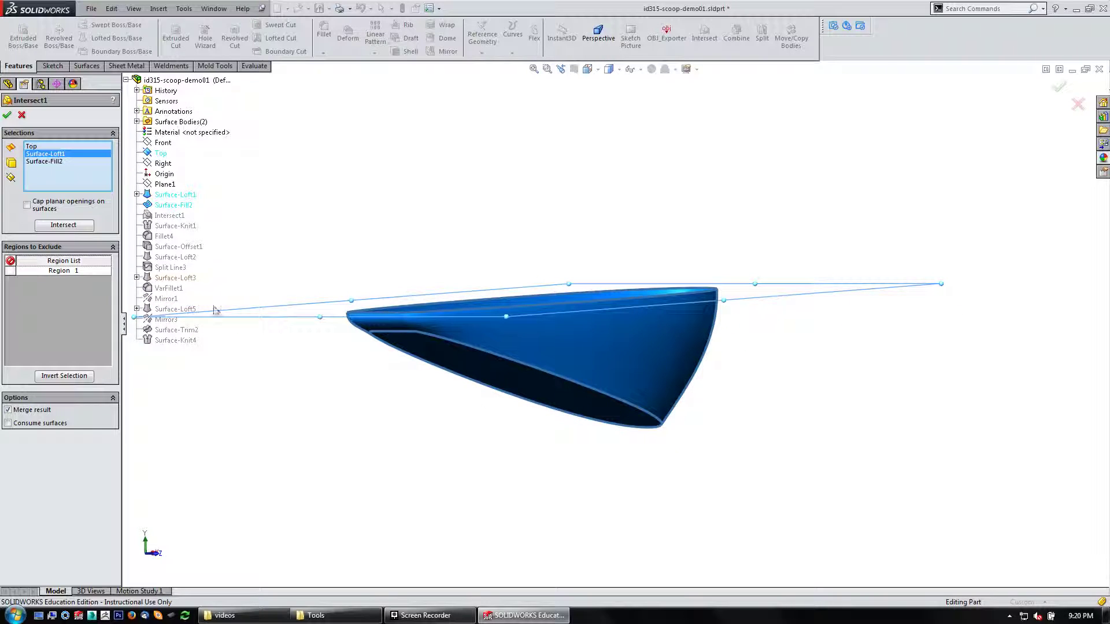
click(37, 162)
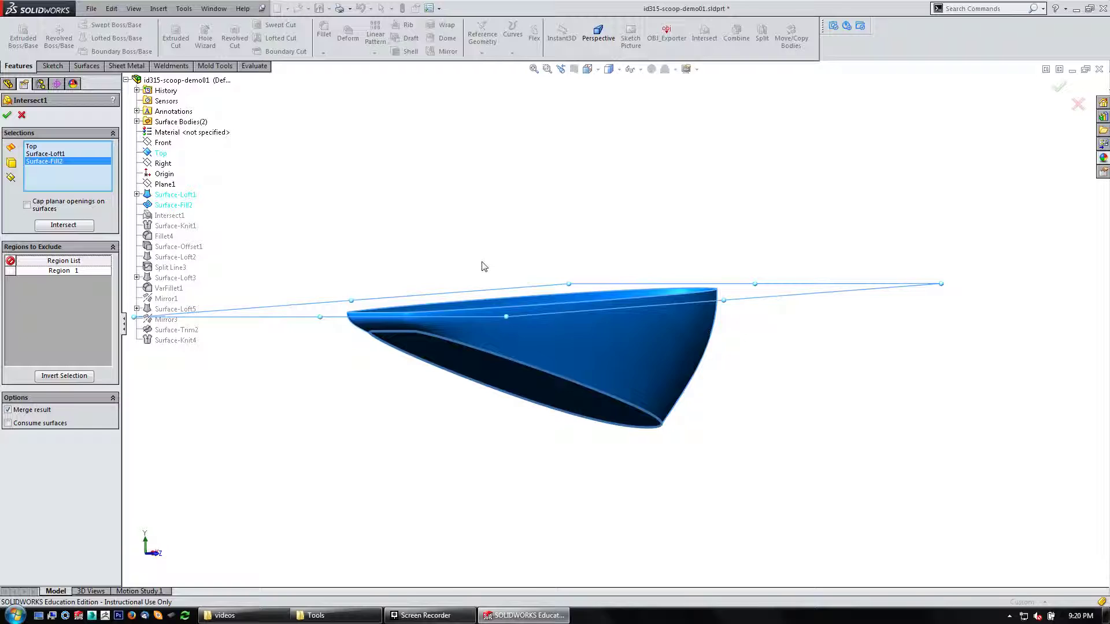
middle_drag(482, 266, 462, 312)
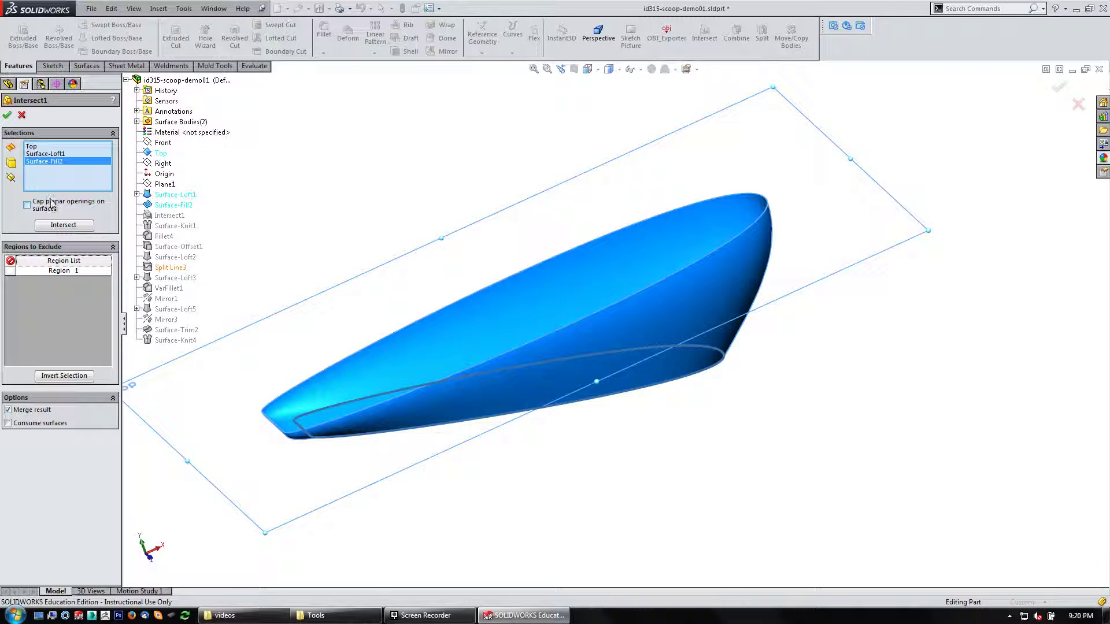
middle_drag(422, 516, 283, 327)
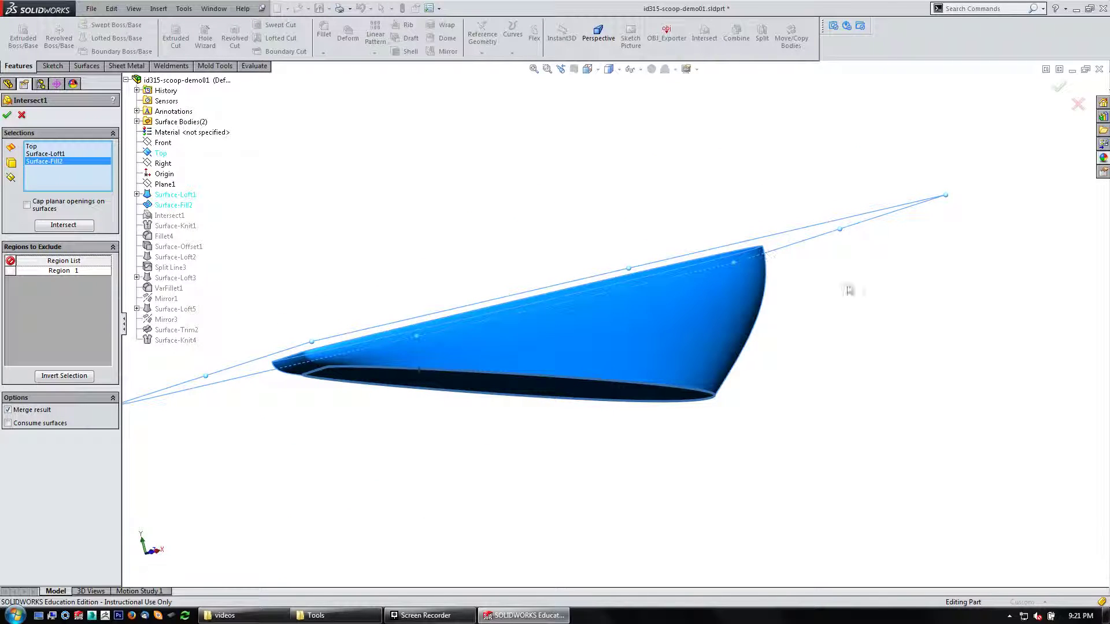
middle_drag(312, 154, 438, 421)
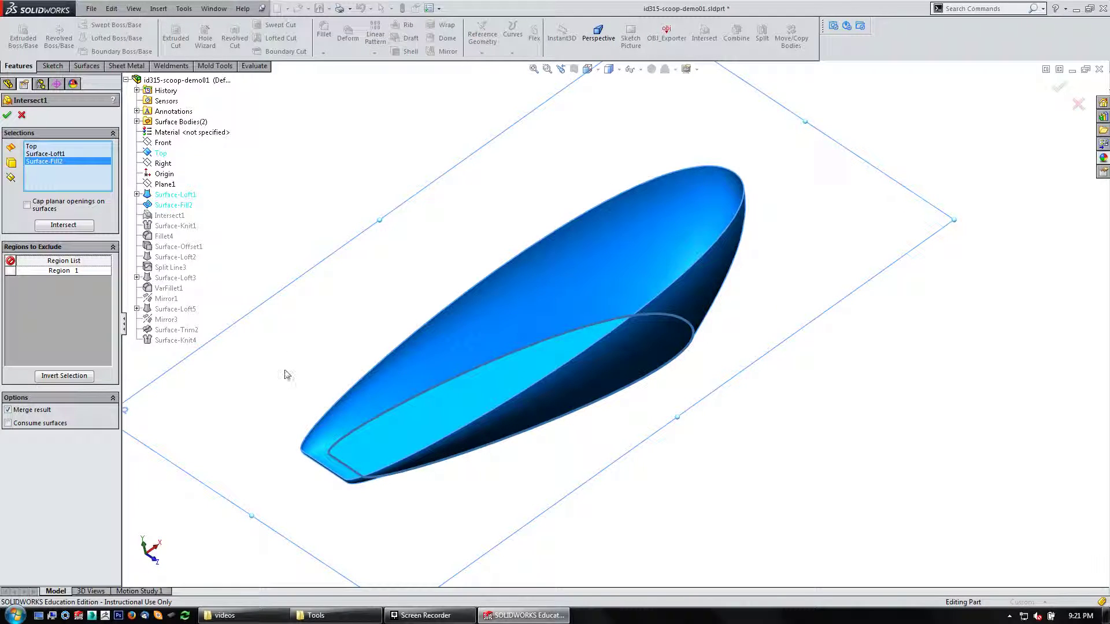
middle_drag(269, 430, 961, 289)
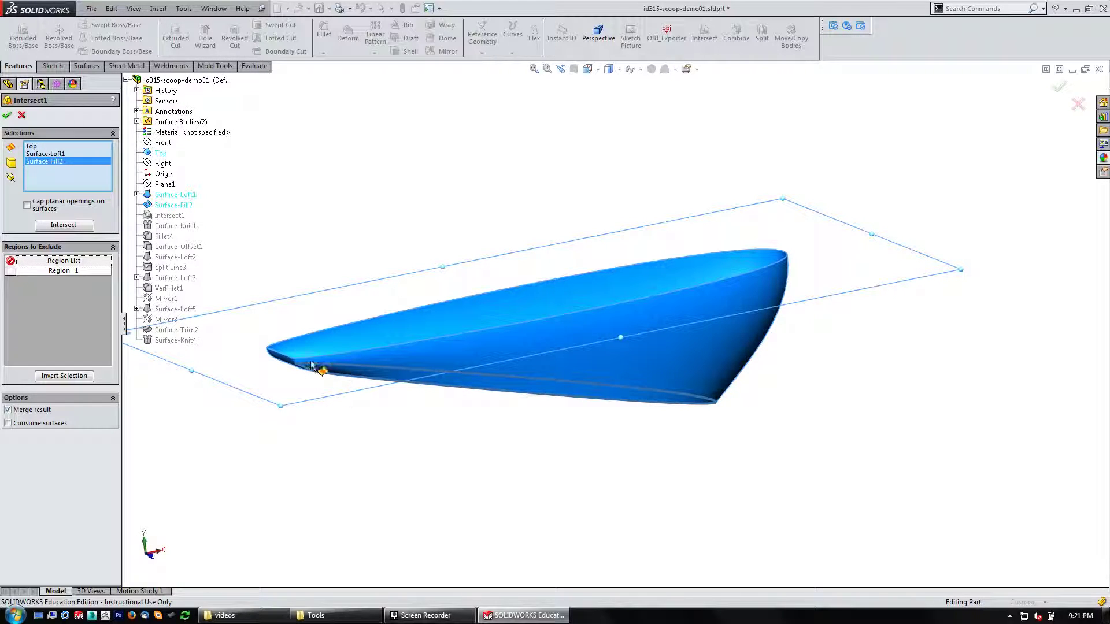
middle_drag(190, 322, 367, 254)
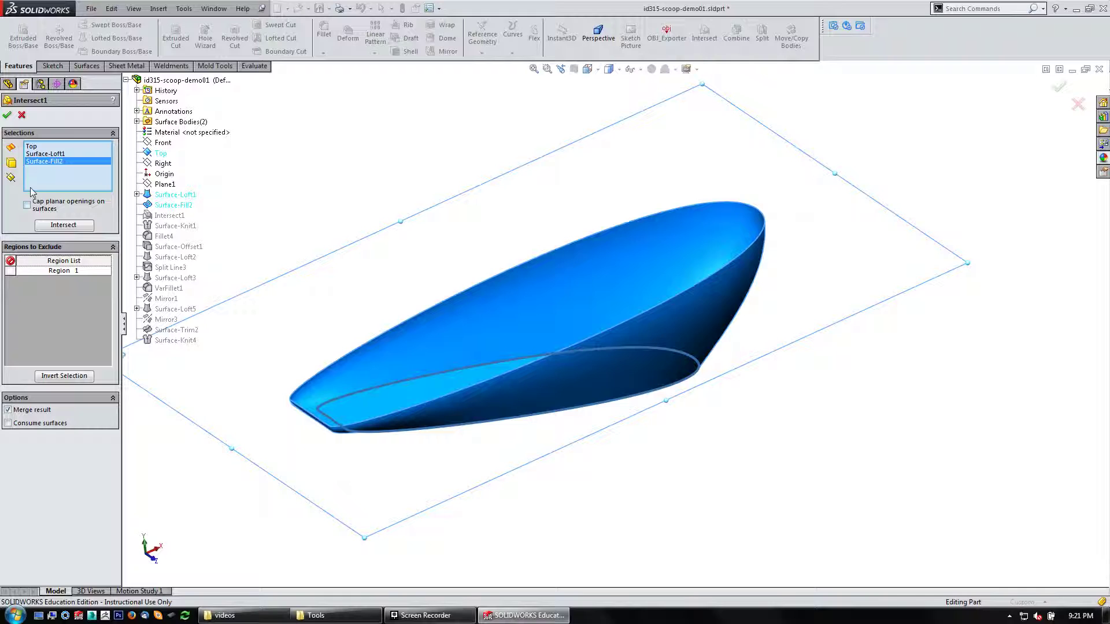
click(22, 116)
Delete the Intersect1 feature from the part.
right_click(37, 266)
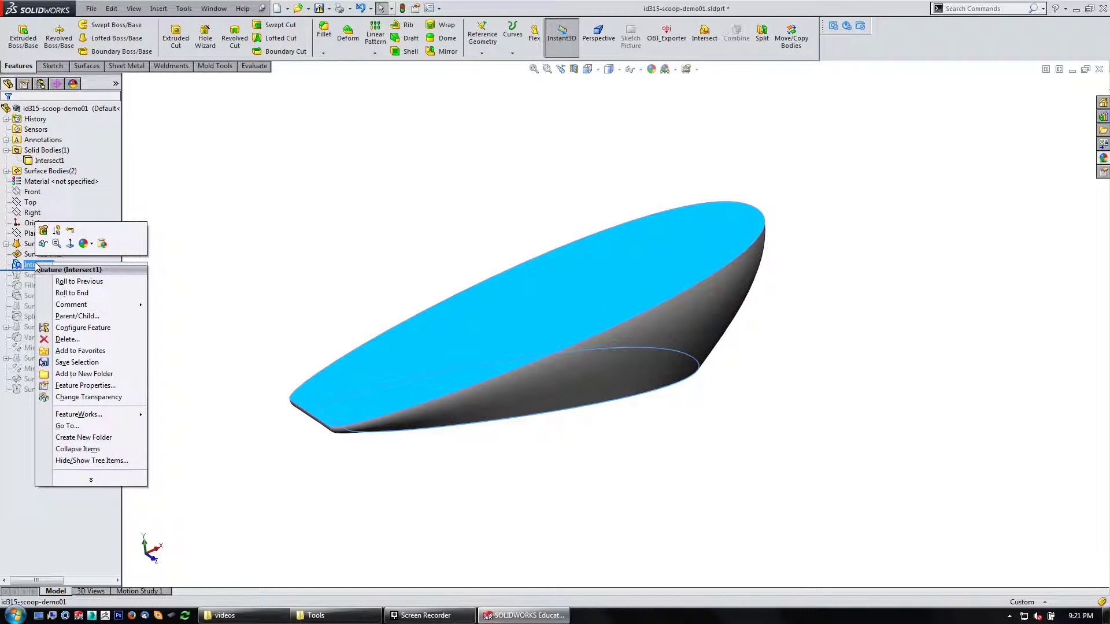
click(67, 338)
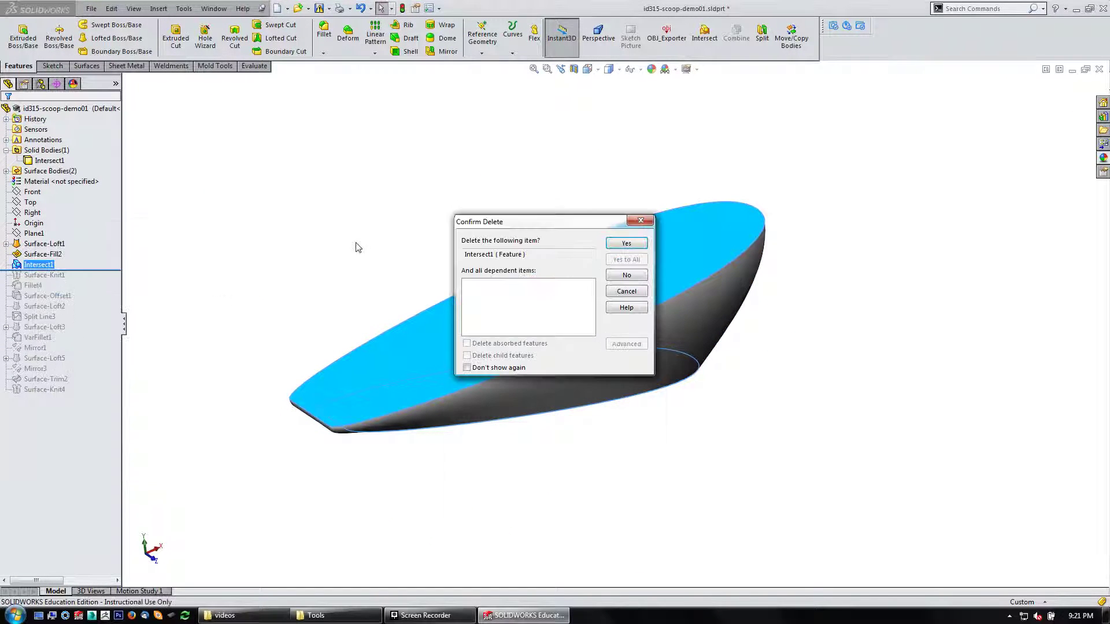
click(636, 244)
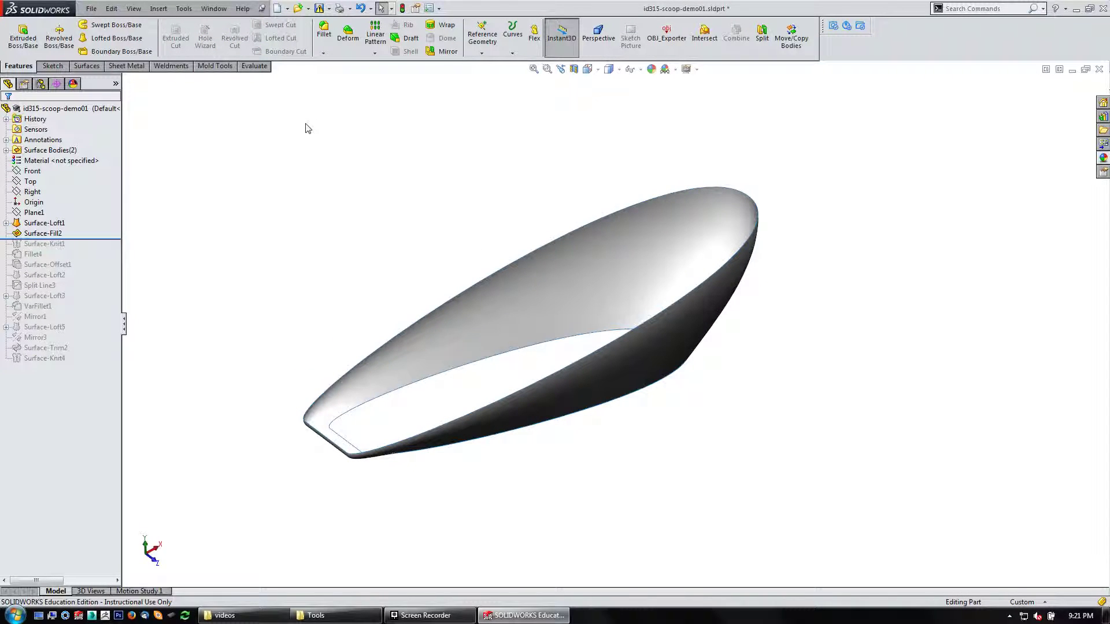
Start an Intersect feature using the Top plane, Surface-Loft1 and Surface-Fill2 as its selections.
click(158, 8)
mouse_move(179, 46)
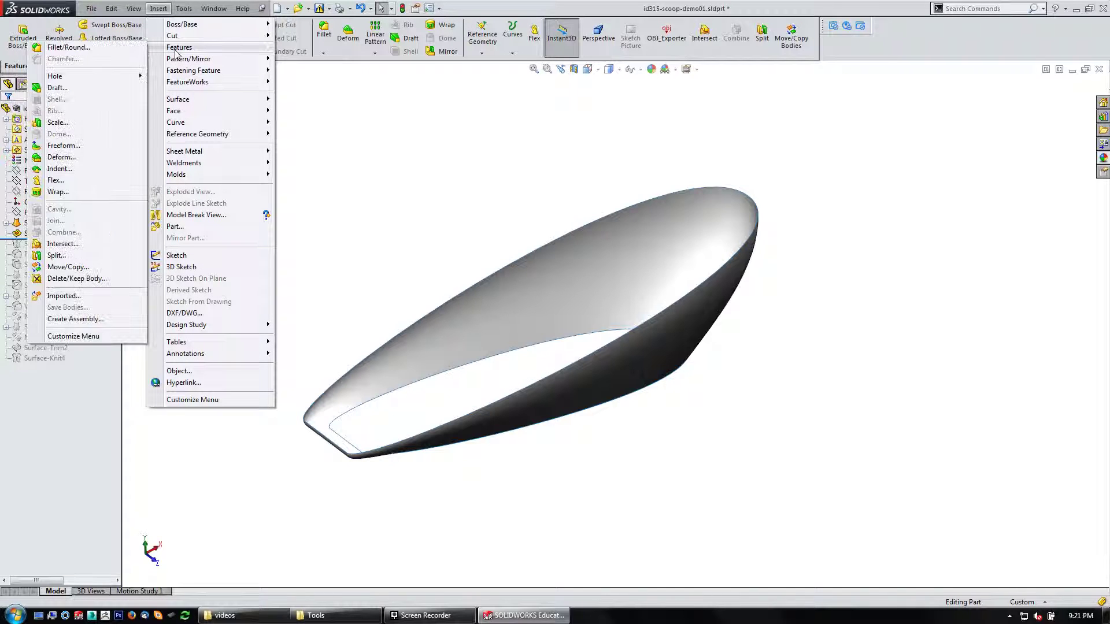
click(62, 244)
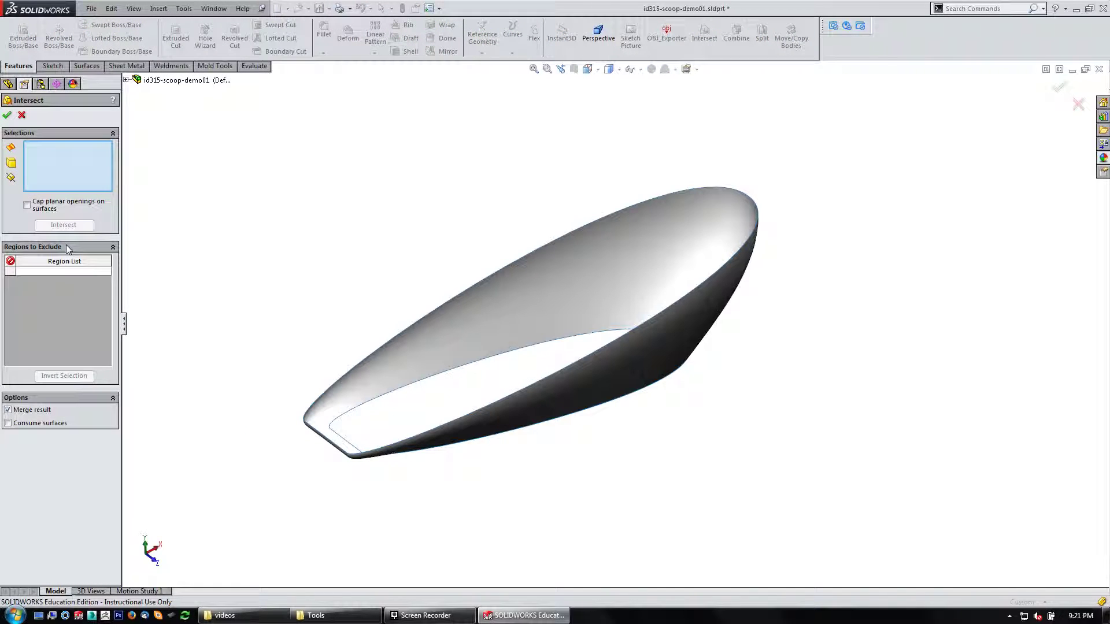
click(125, 80)
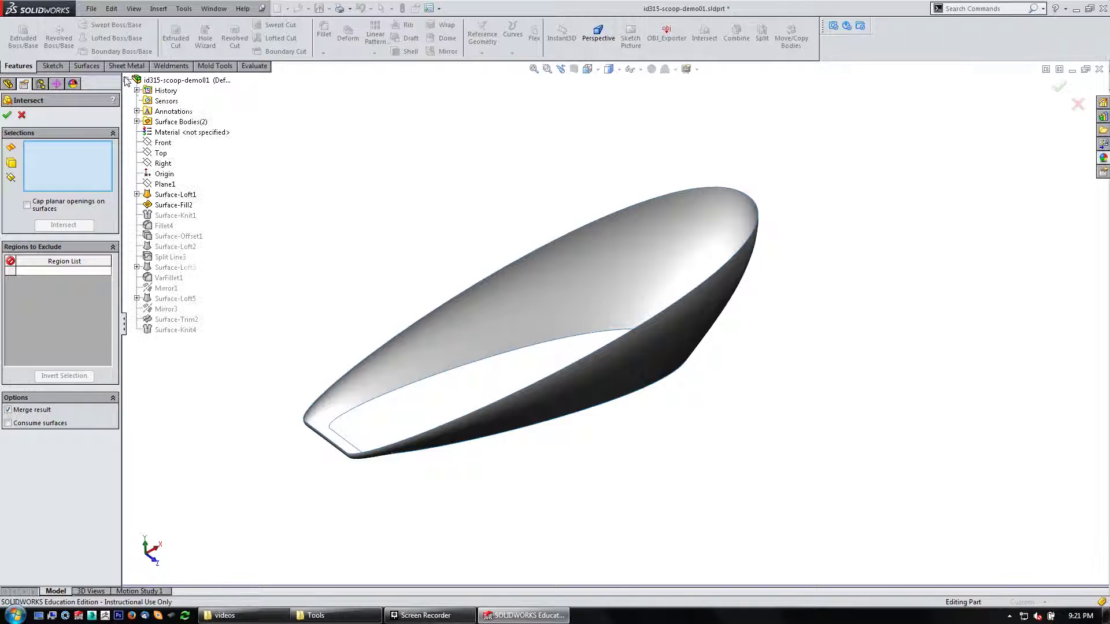
click(149, 154)
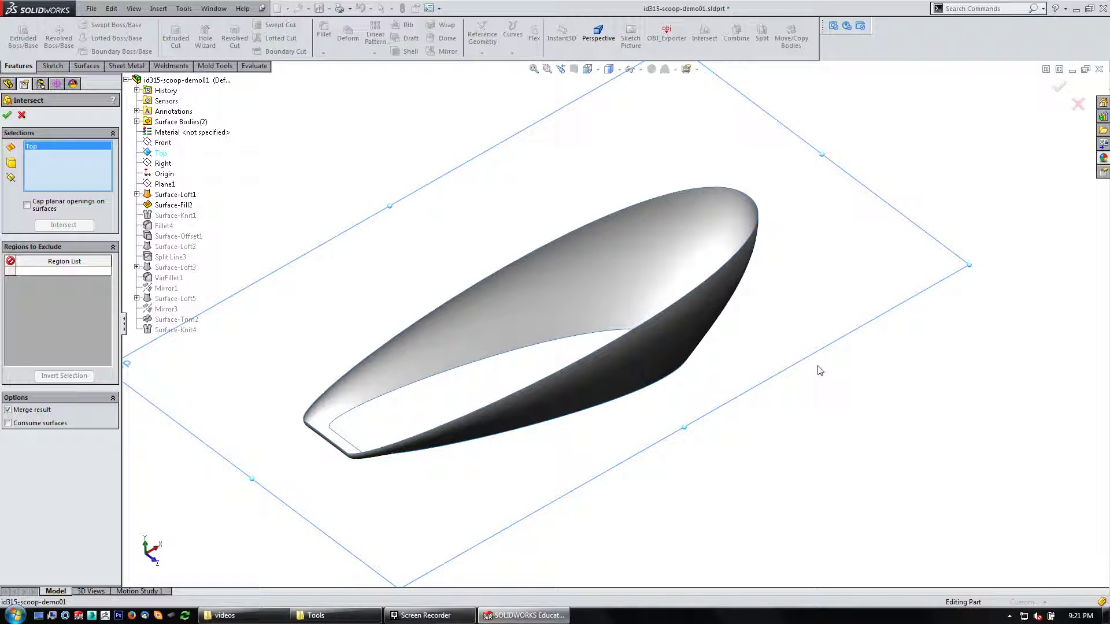
click(628, 258)
click(501, 398)
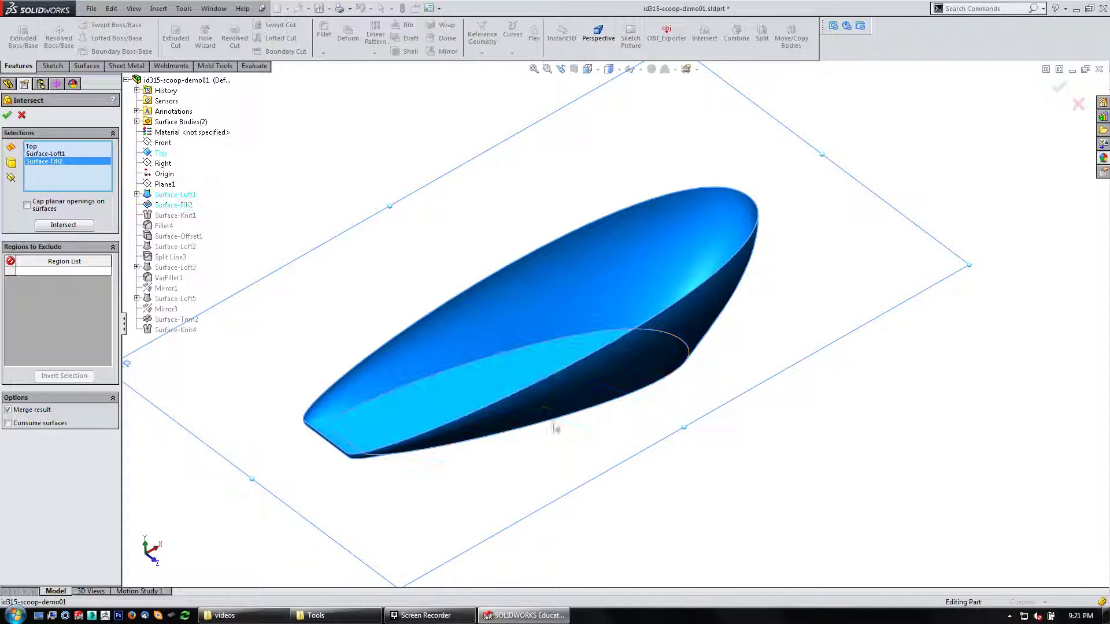
Compute the enclosed region, accept the Intersect feature with merged results, and inspect the resulting solid scoop body.
click(75, 225)
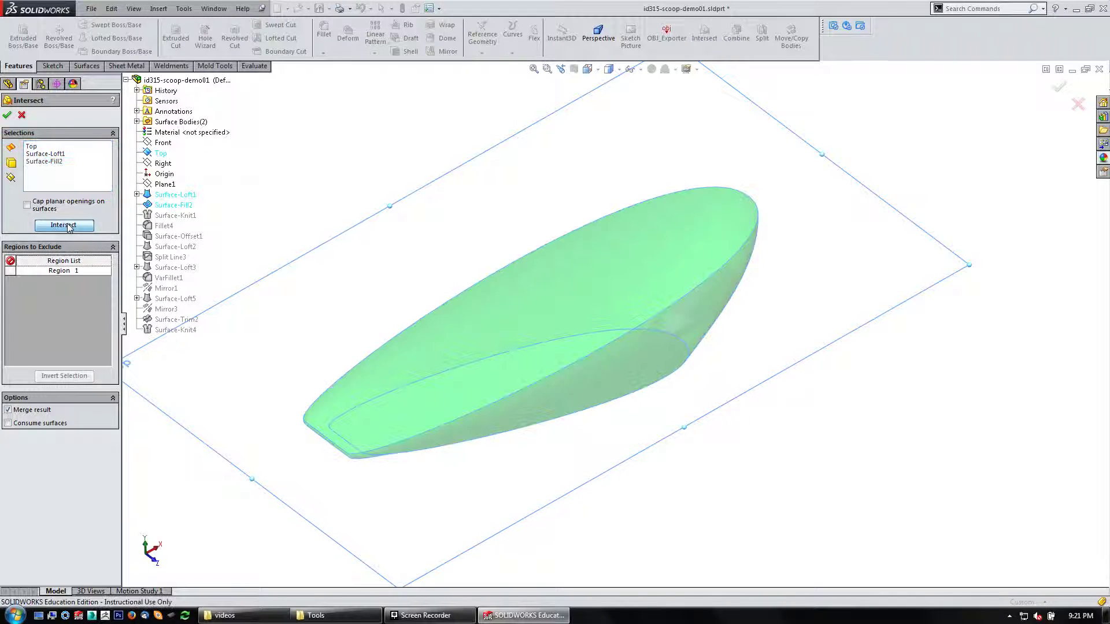
middle_drag(335, 237, 427, 287)
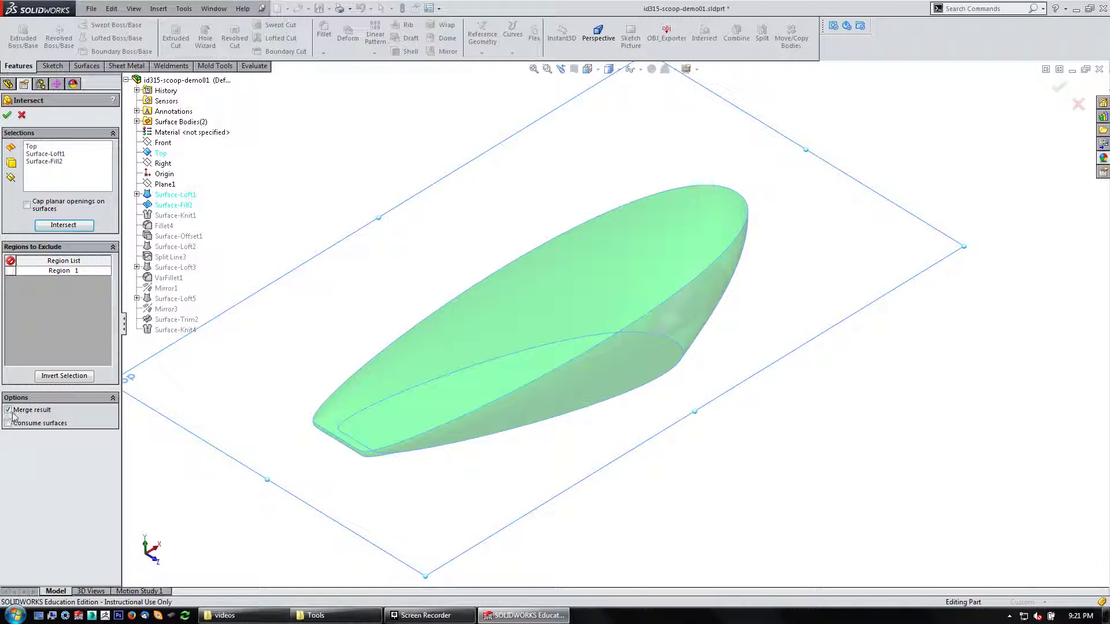
click(7, 115)
middle_drag(369, 206, 351, 255)
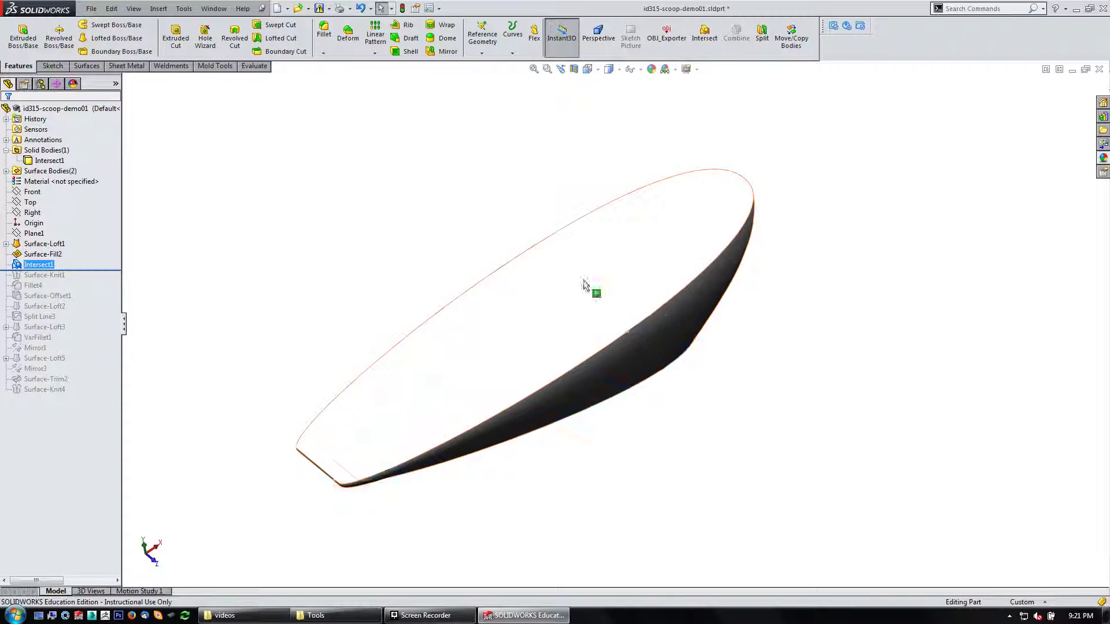
middle_drag(584, 279, 509, 174)
middle_drag(529, 343, 694, 375)
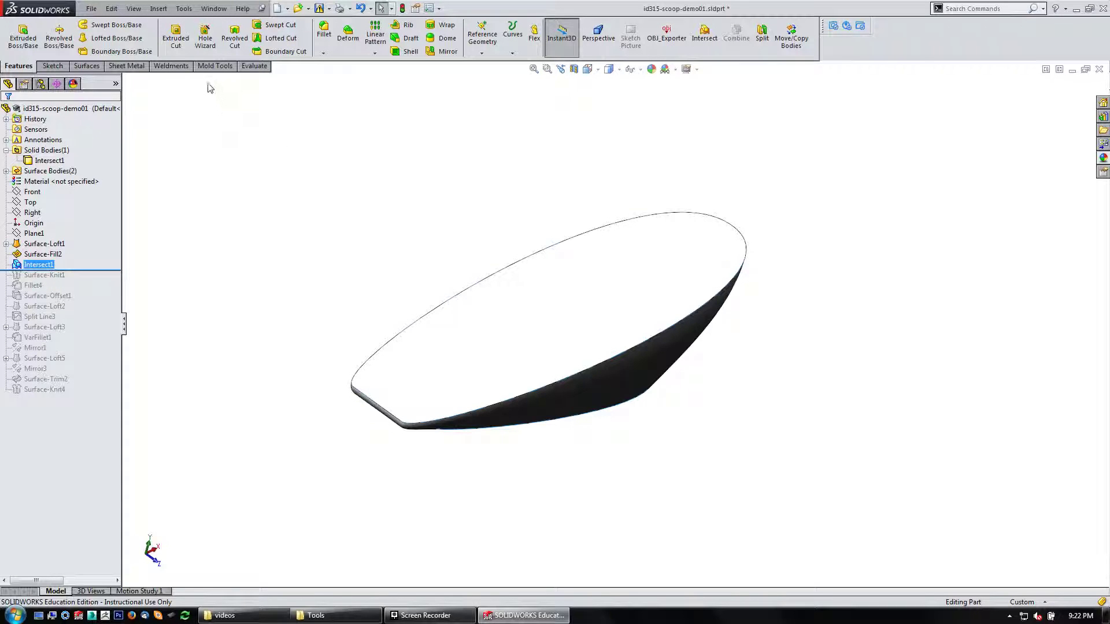
Check the mass properties of the whole part and of the Intersect1 solid body, particularly the volume.
right_click(181, 67)
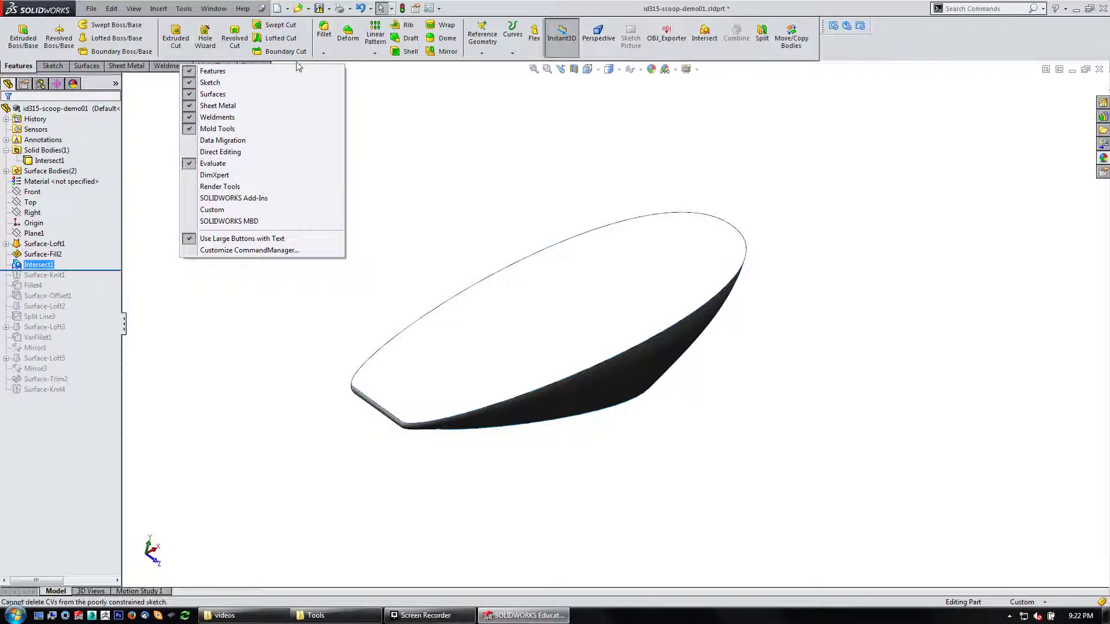
click(503, 107)
click(254, 66)
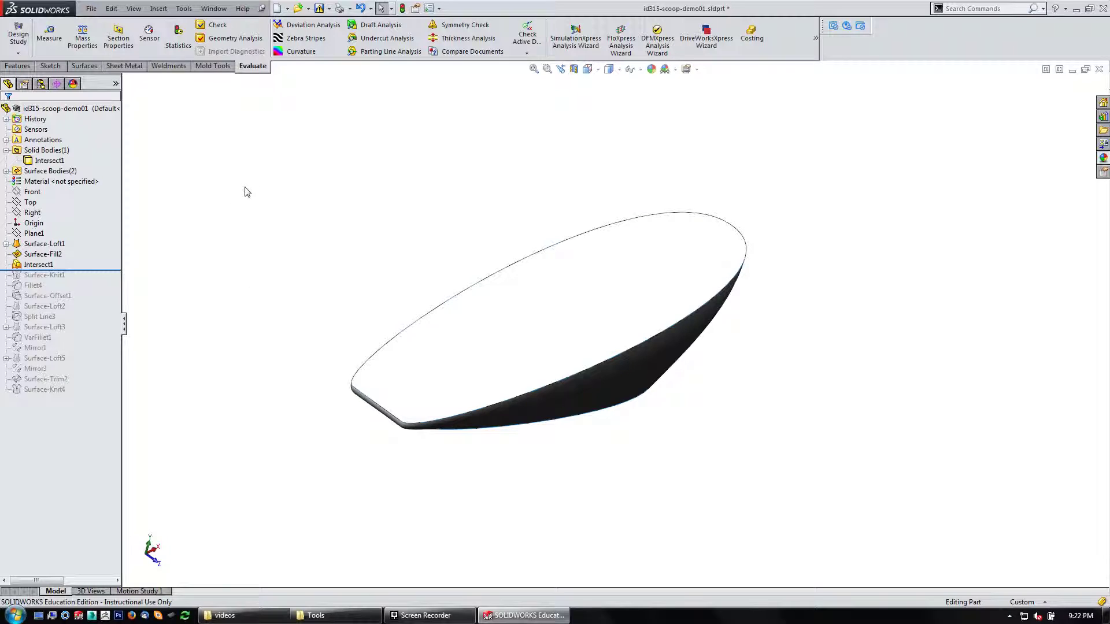
middle_drag(287, 183, 221, 172)
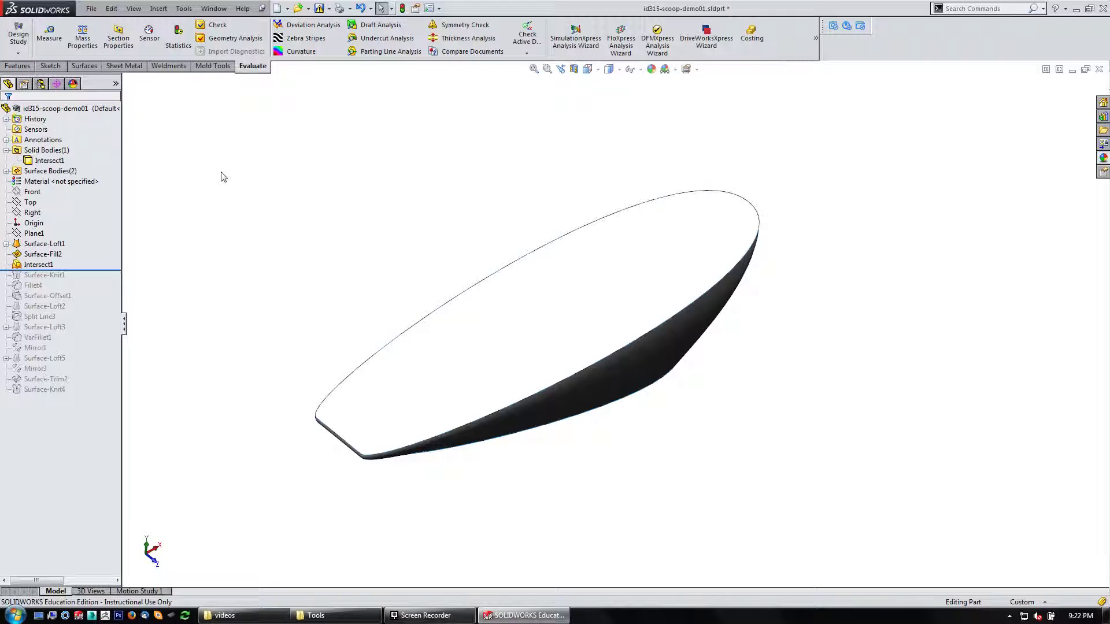
click(85, 51)
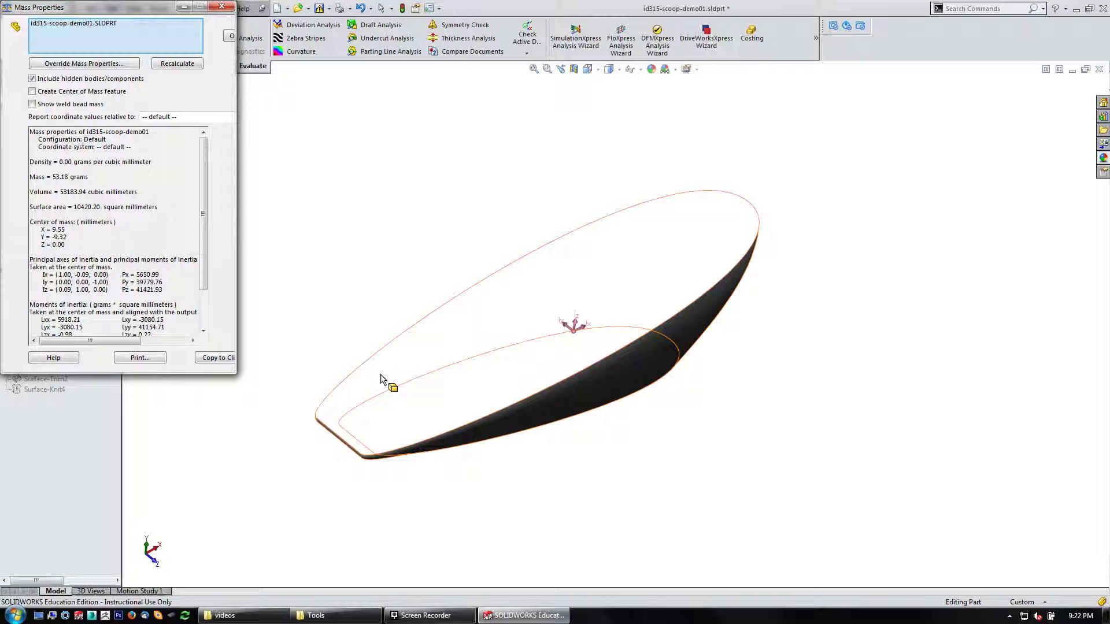
click(549, 352)
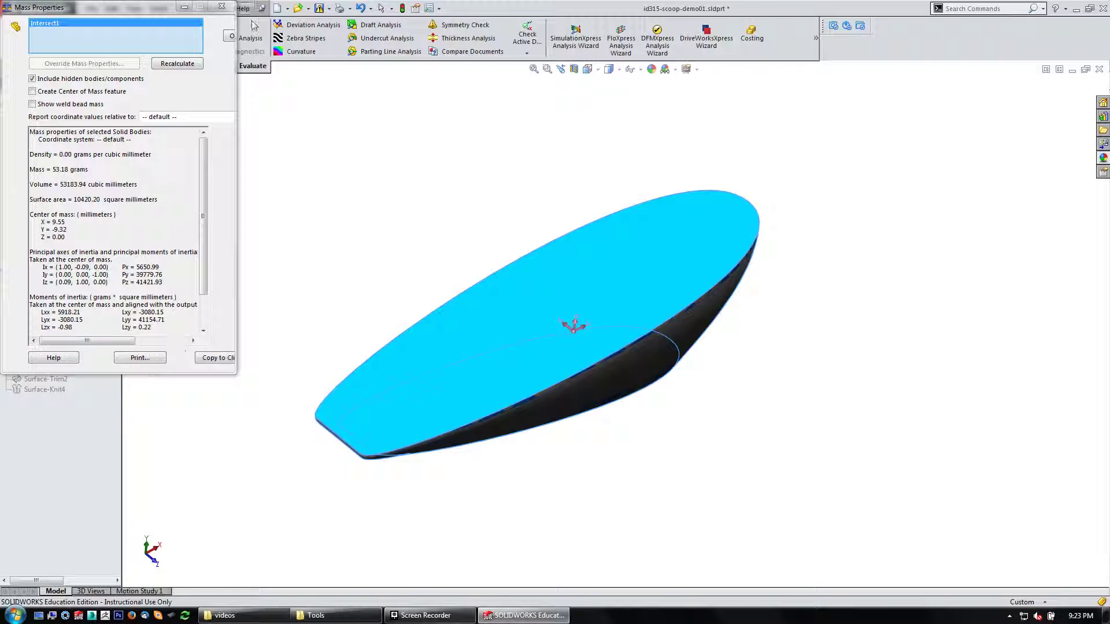
click(222, 6)
middle_drag(287, 239, 281, 205)
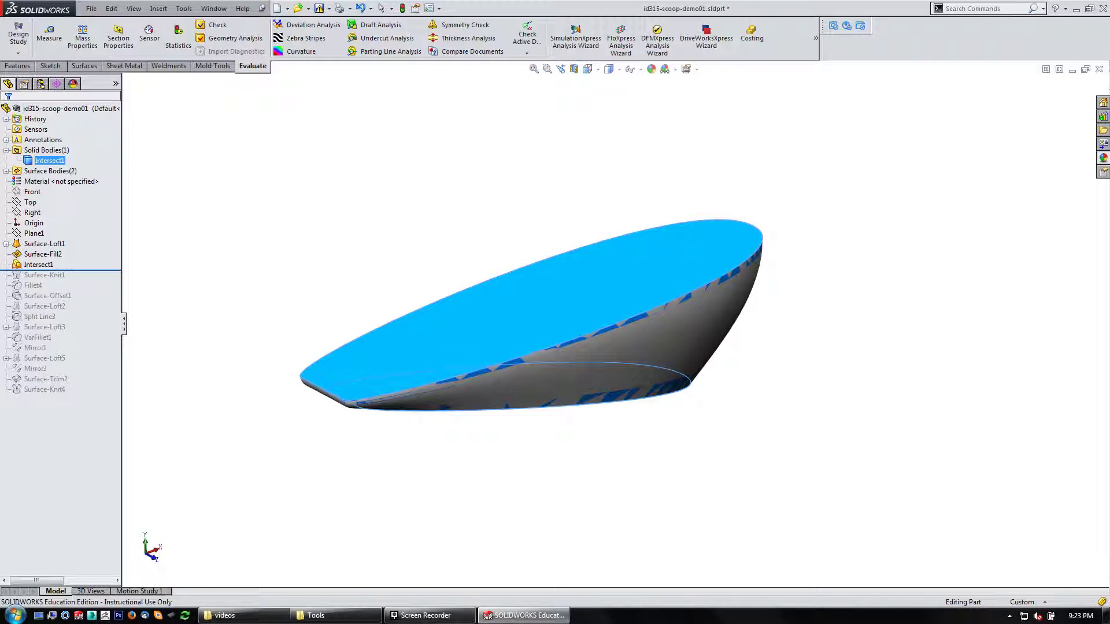
Examine Surface-Loft1 and its Sketch3 profile, looking at how the sloped bottom relates to the loft dimensions.
click(6, 244)
click(27, 244)
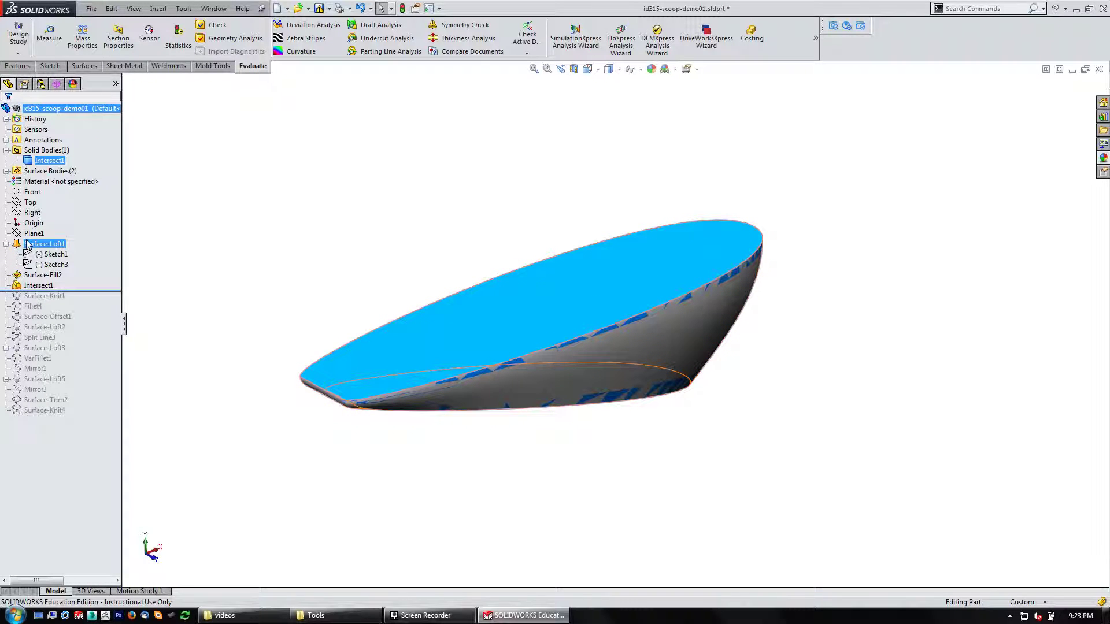
mouse_move(28, 244)
click(32, 243)
click(52, 264)
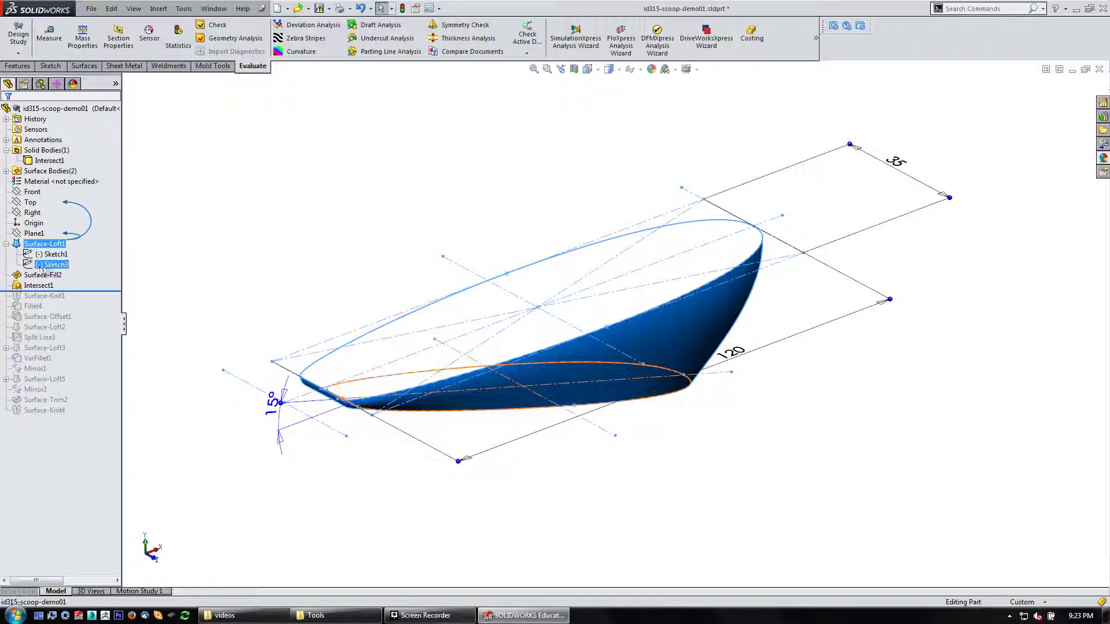
mouse_move(602, 514)
middle_down()
mouse_move(609, 457)
mouse_move(614, 487)
middle_up()
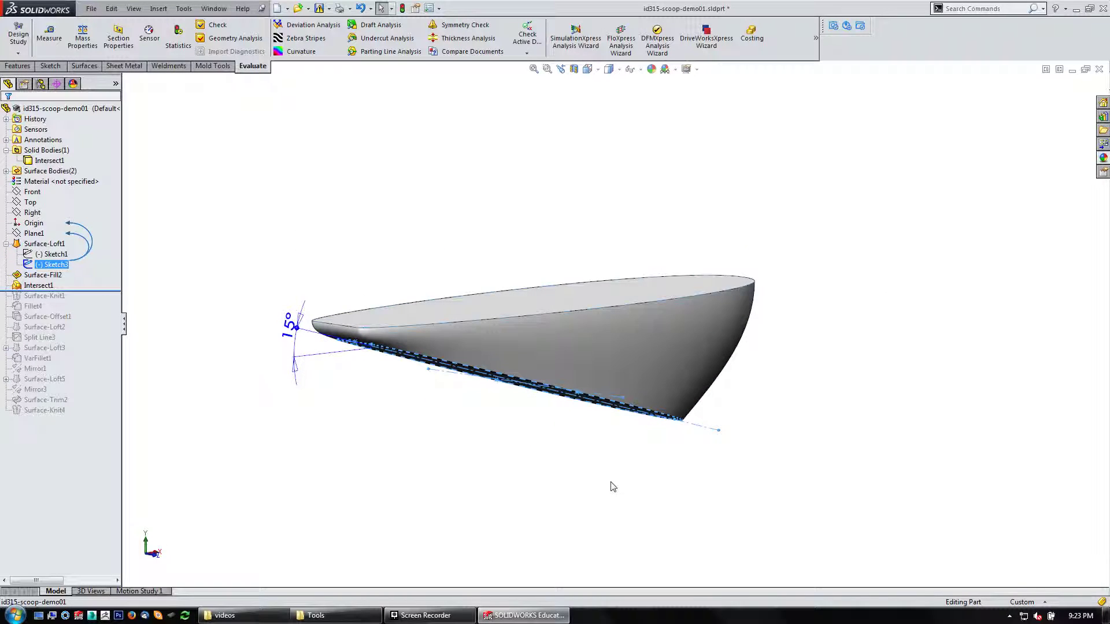
Set the angle of Plane1 to 18° and check the solid body's volume in its mass properties.
click(40, 233)
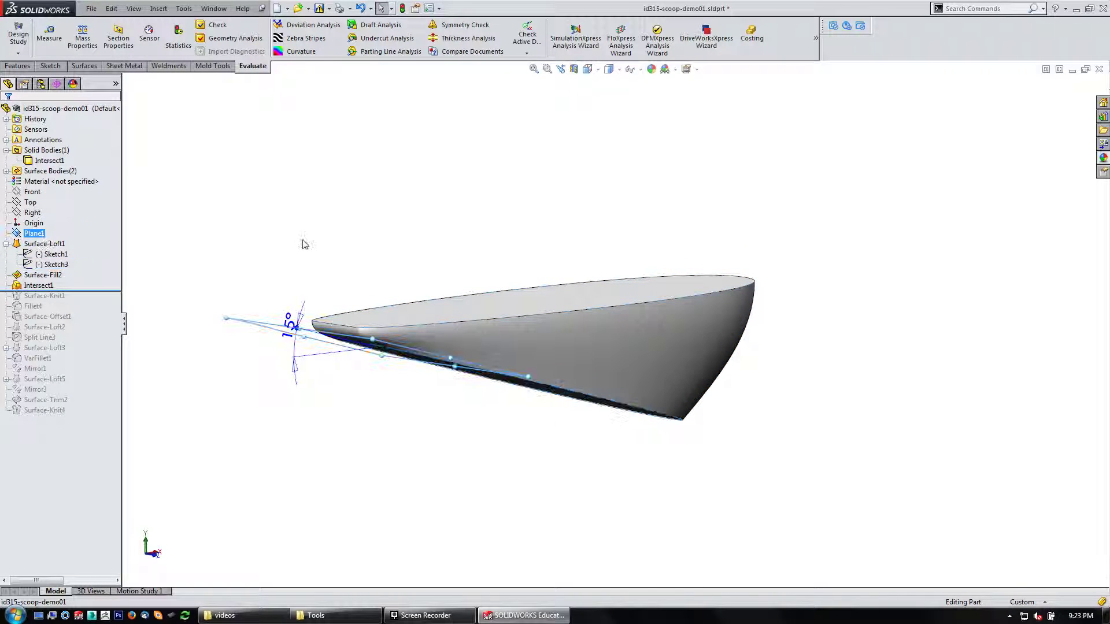
mouse_move(304, 226)
middle_down()
mouse_move(323, 300)
mouse_move(290, 304)
middle_up()
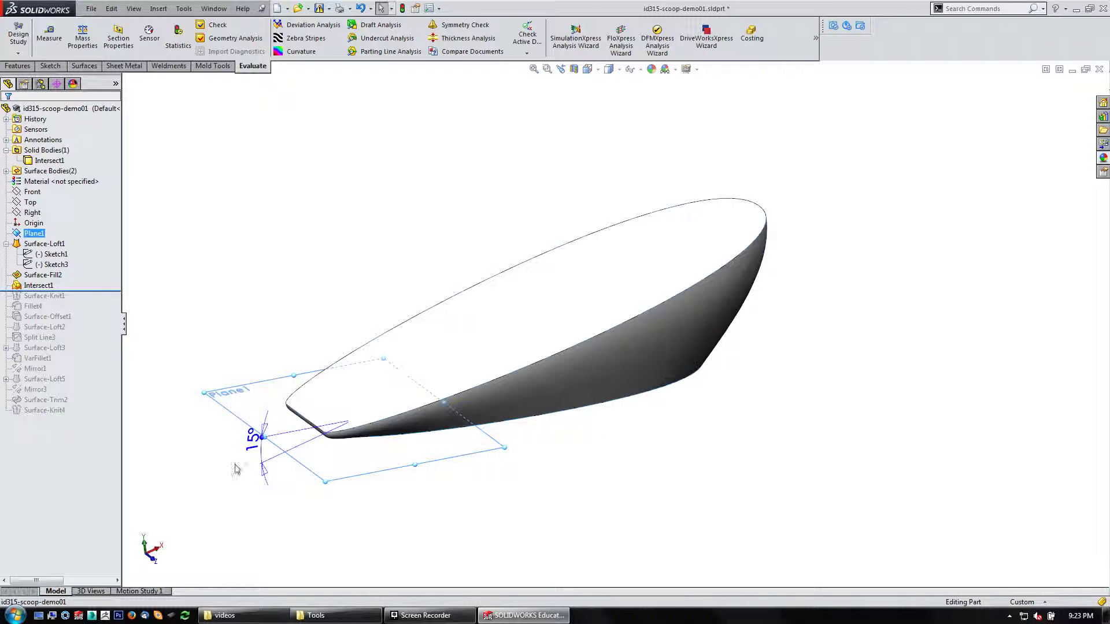
middle_drag(269, 462, 241, 437)
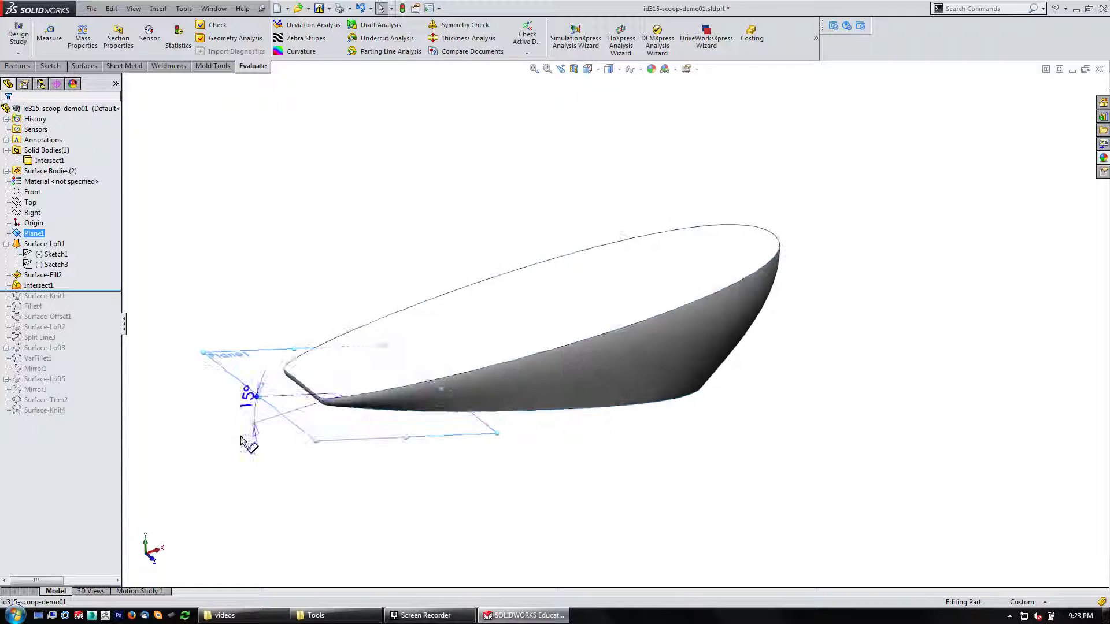
double_click(249, 401)
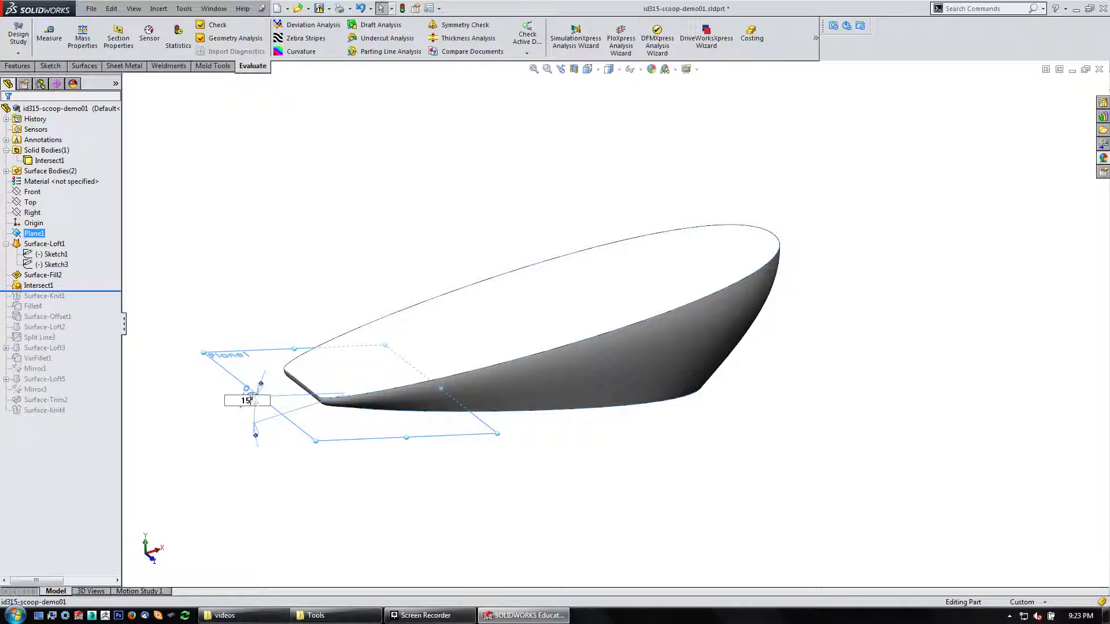
key(BackSpace)
key(Return)
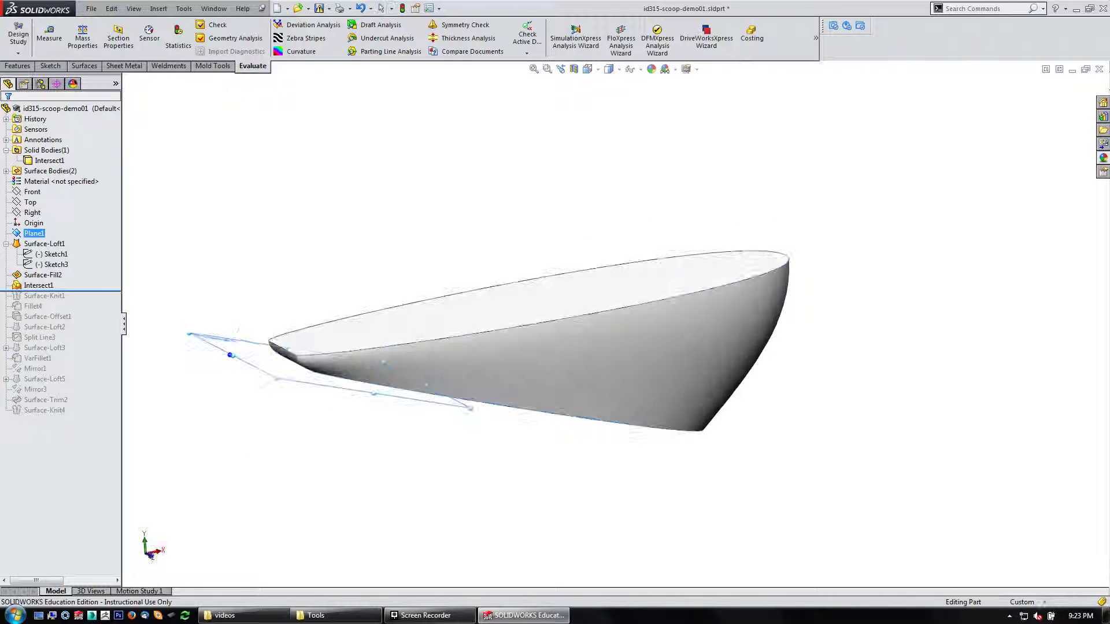
click(500, 195)
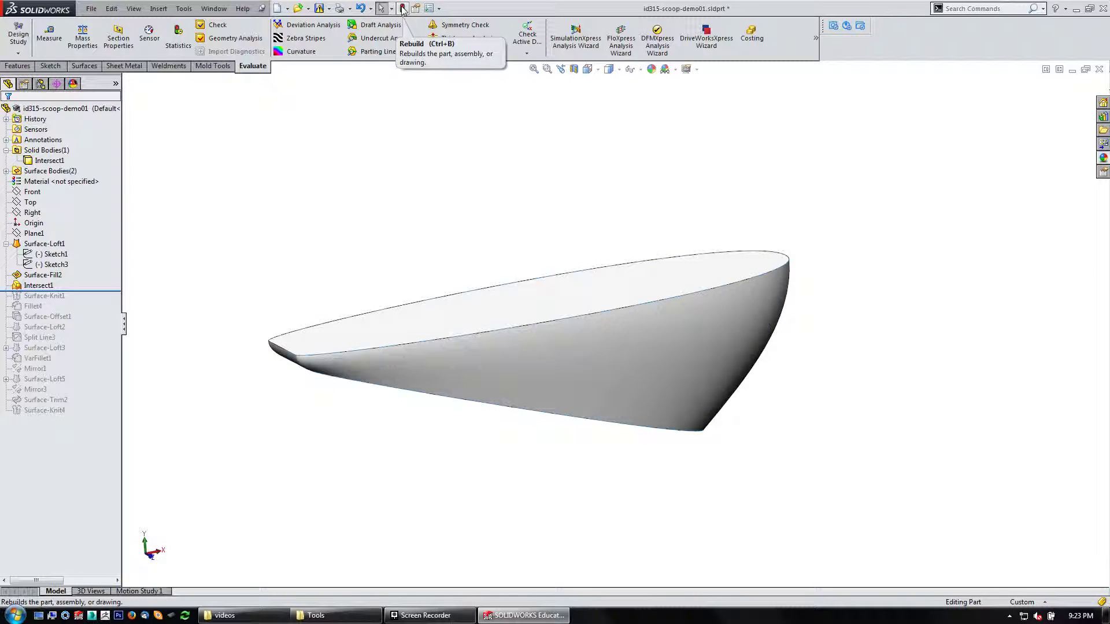
middle_drag(382, 227, 318, 248)
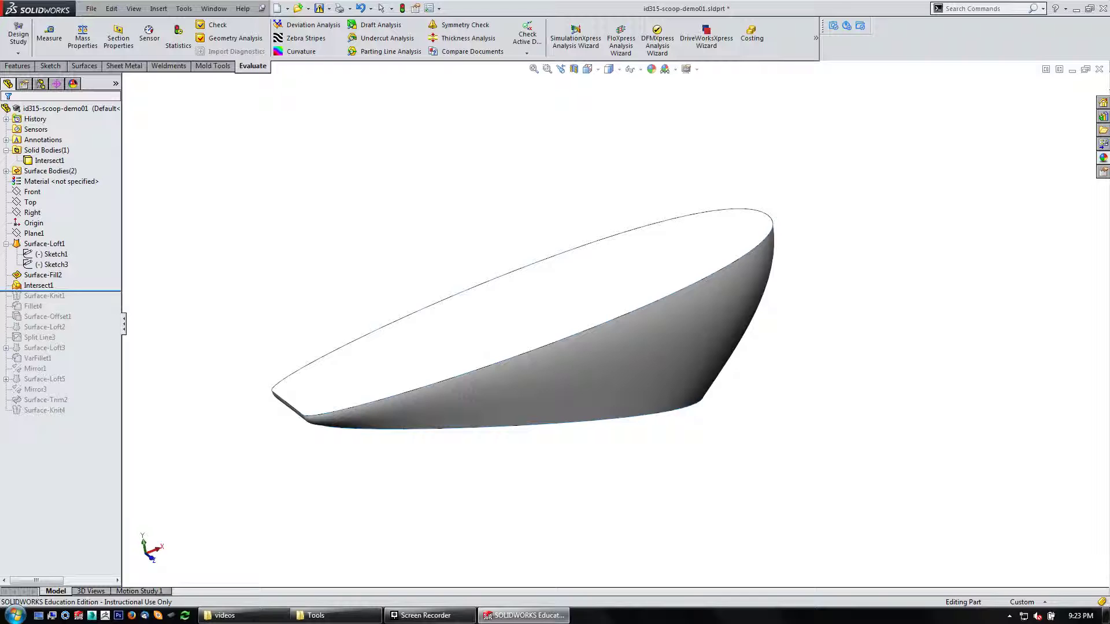
click(82, 38)
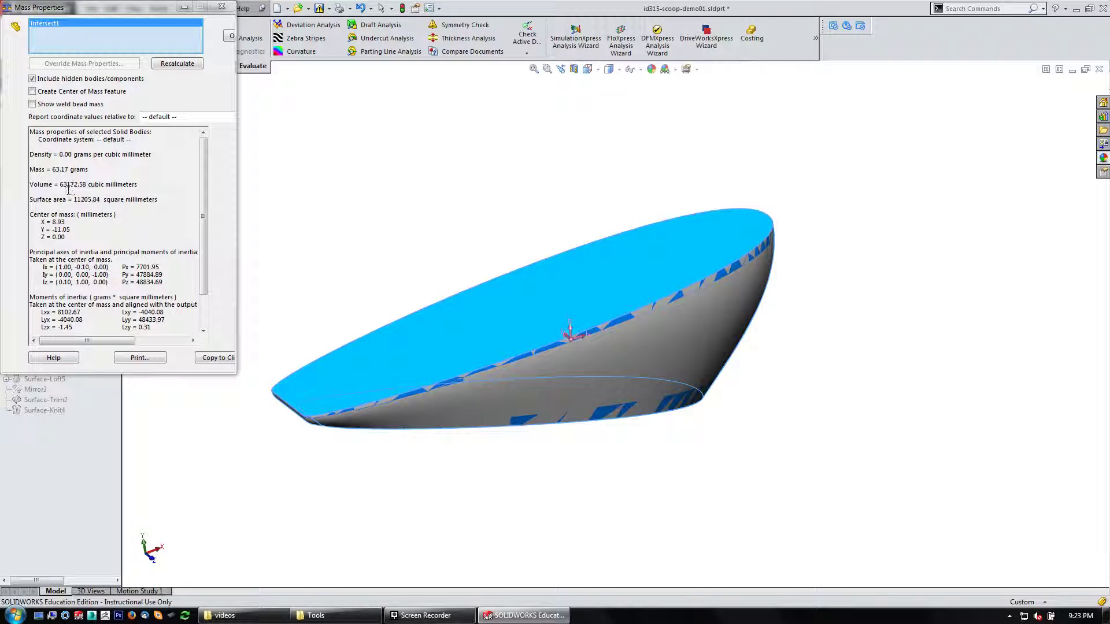
click(222, 6)
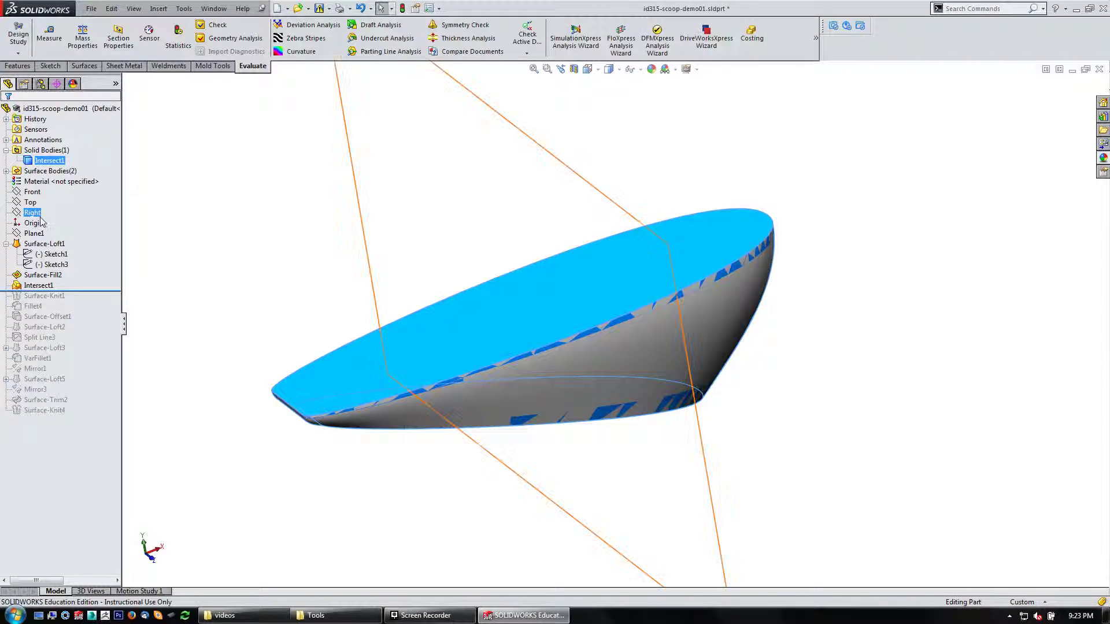
Set the angle of Plane1 to 16.5° and check the solid body's mass properties again.
click(234, 419)
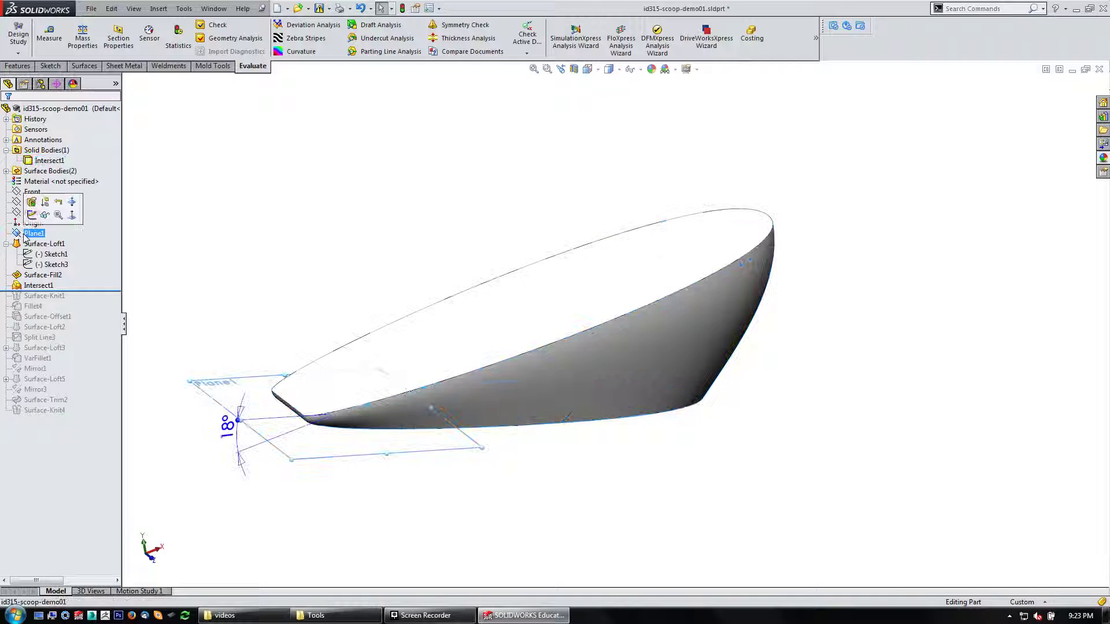
click(228, 426)
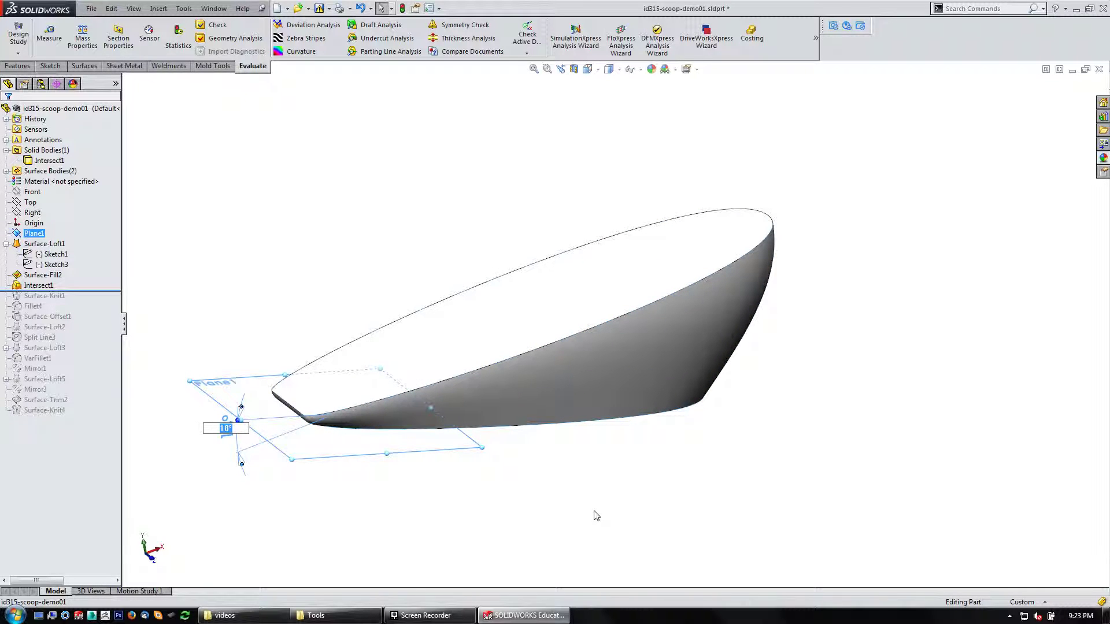
text(16.5)
key(Return)
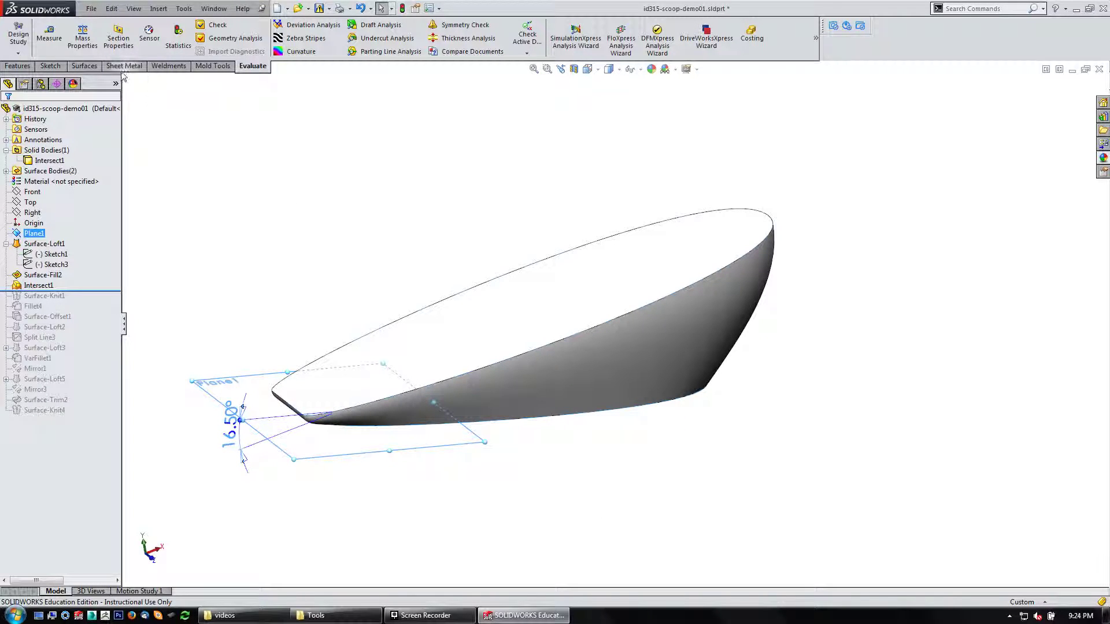
click(82, 38)
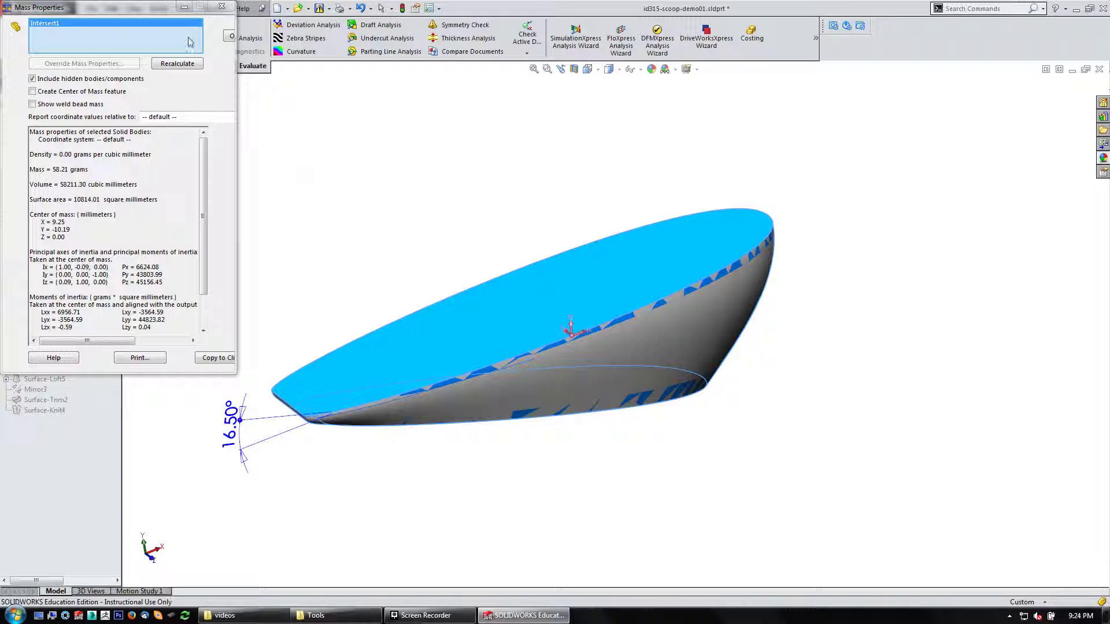
click(222, 6)
click(223, 285)
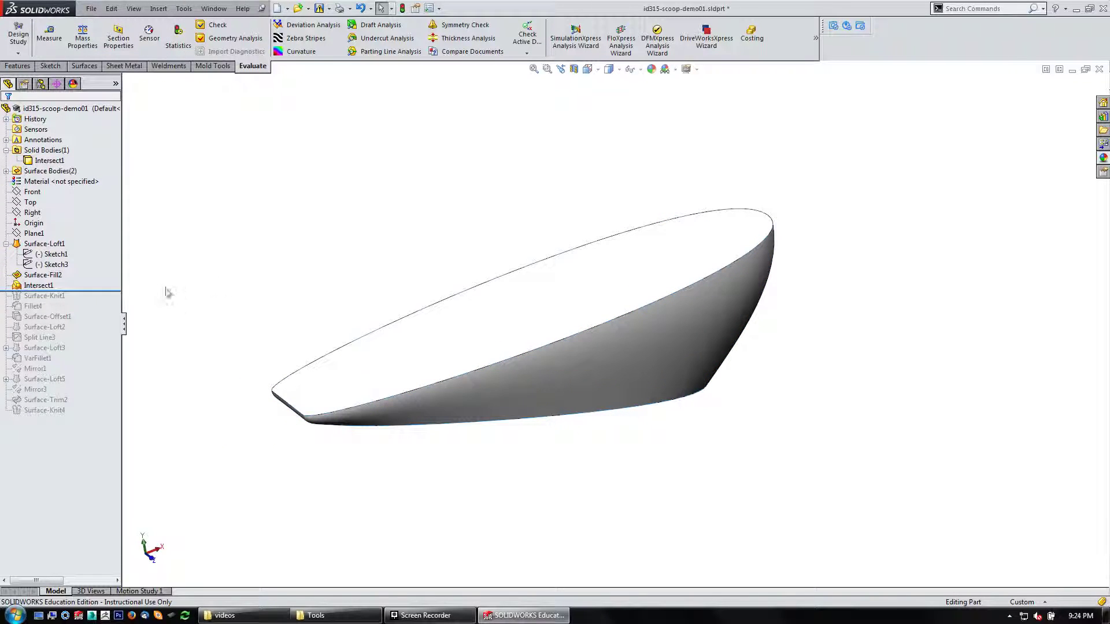
Set the angle of Plane1 to 16.75° and evaluate the part's mass properties.
click(28, 233)
double_click(230, 425)
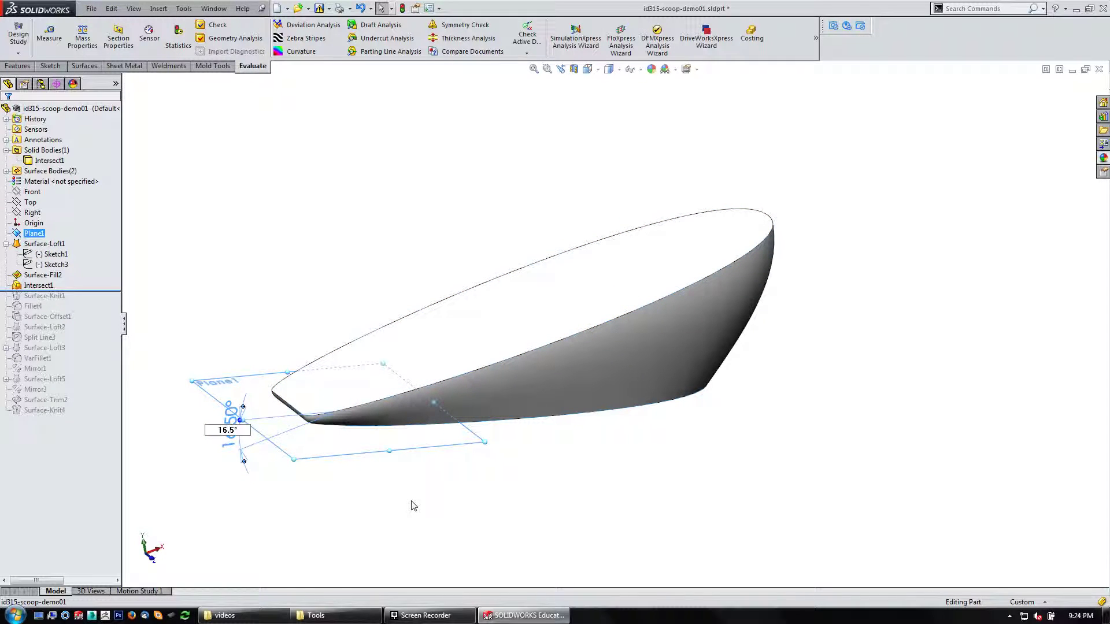
text(7)
key(Return)
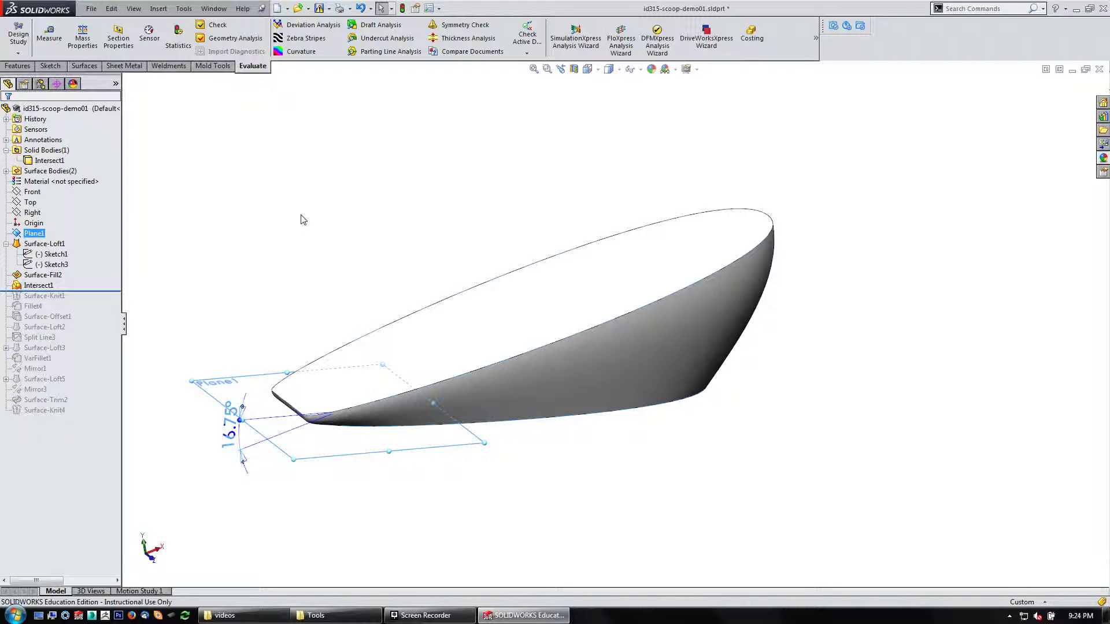
click(83, 37)
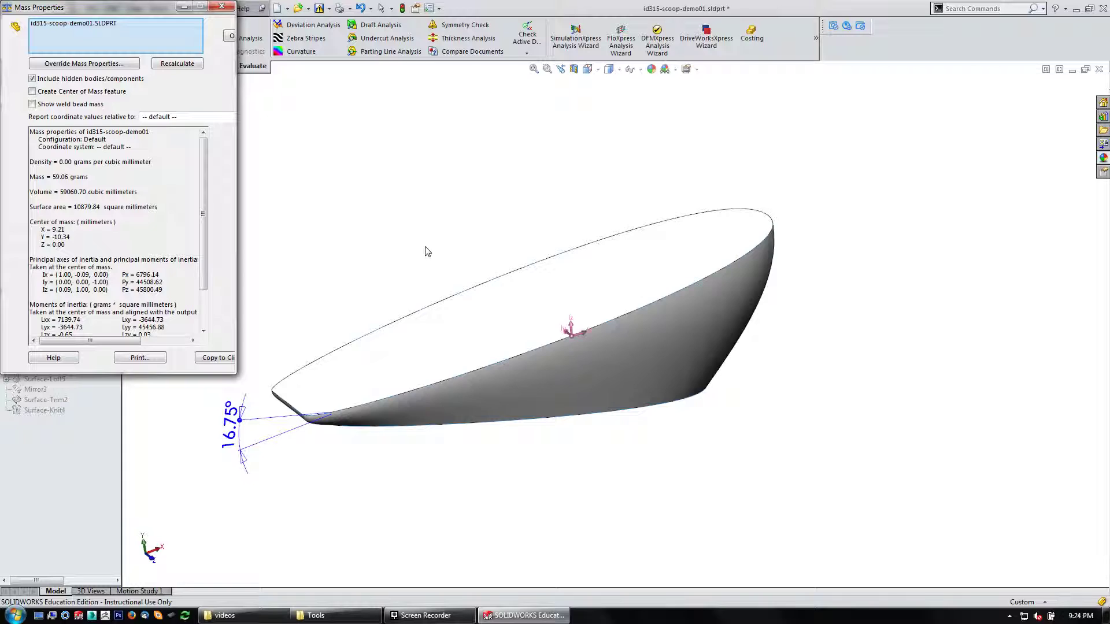
Check the mass properties of the Intersect1 body alone, and roll the feature history forward to include everything through Surface-Knit4.
click(488, 315)
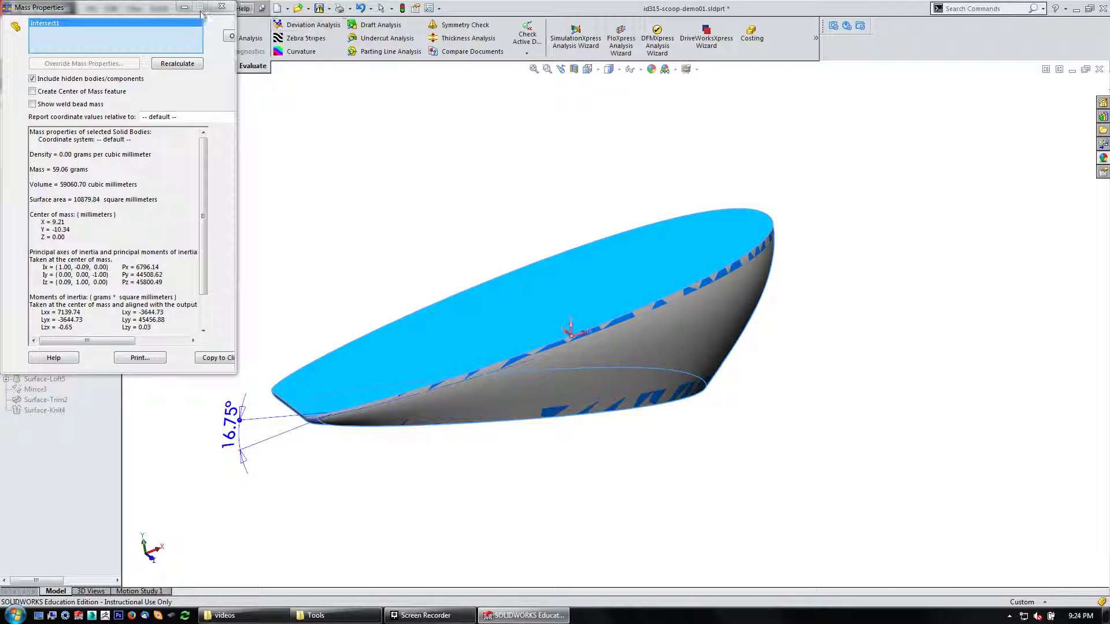
click(221, 5)
middle_drag(254, 183, 304, 210)
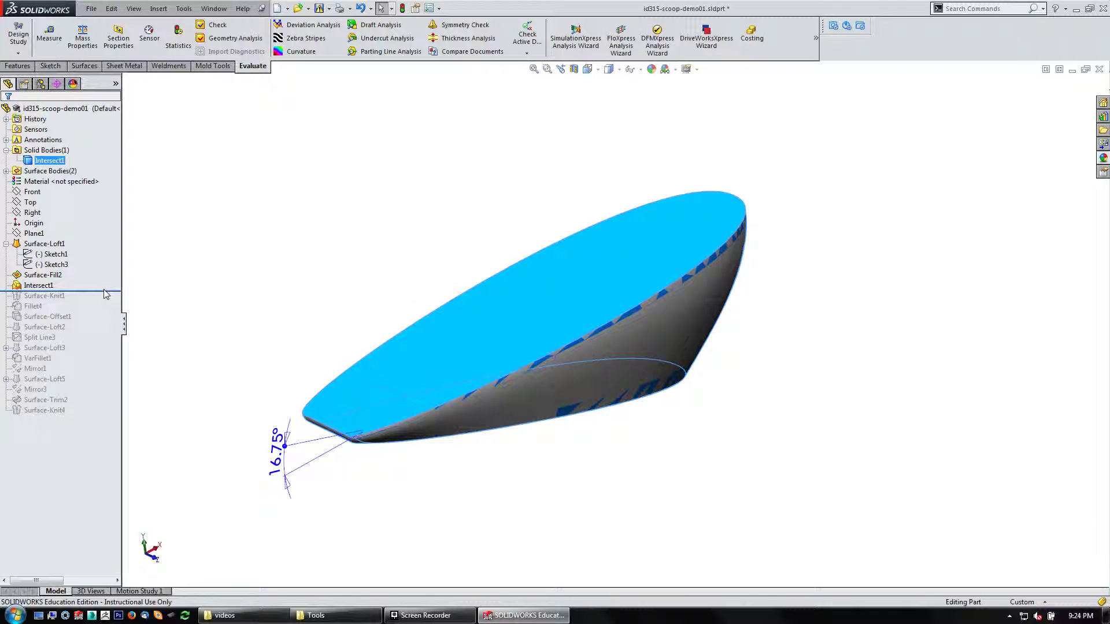
drag(113, 291, 101, 417)
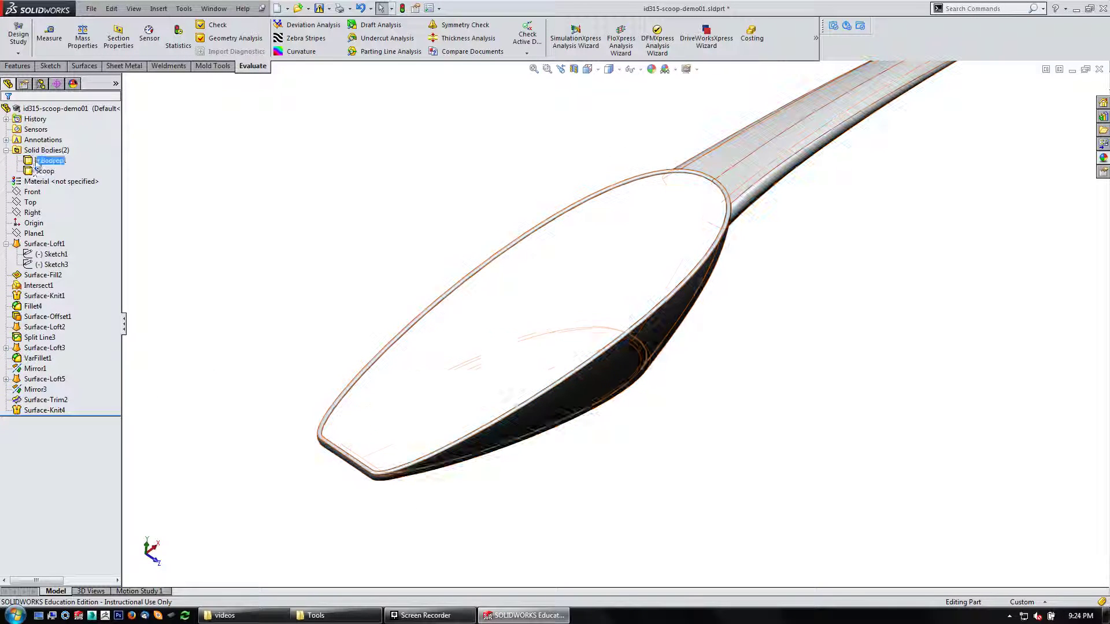
Suppress the Intersect1 feature to remove the solid filling the scoop bowl.
click(32, 286)
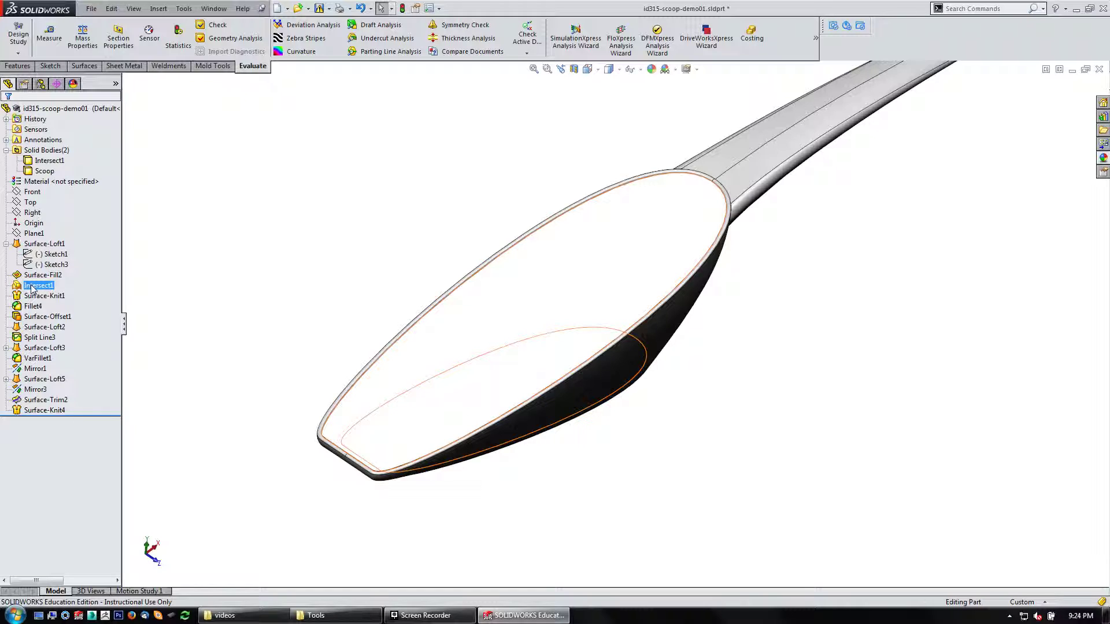
click(33, 286)
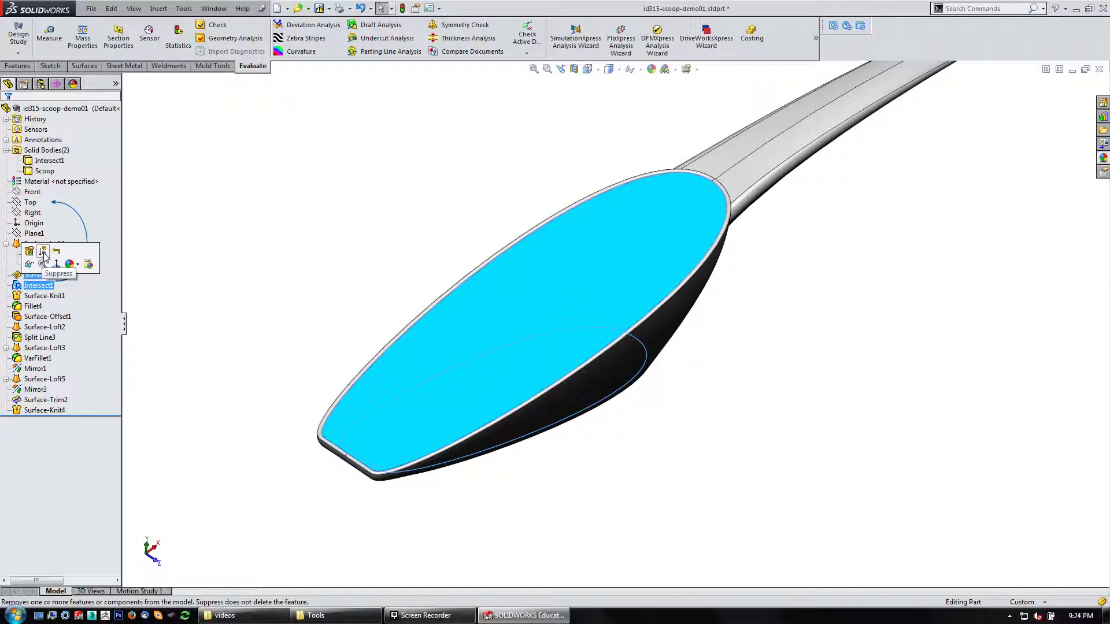
click(44, 254)
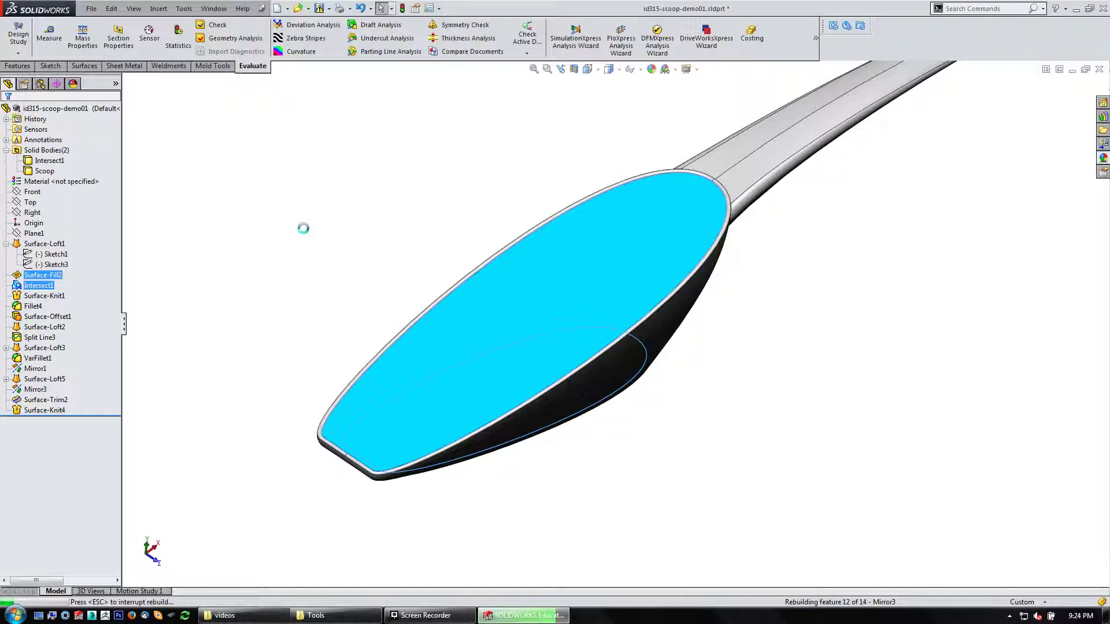
Examine the finished scoop from several angles, looking at the hollow bowl, its sloped bottom and the handle.
middle_drag(314, 228, 892, 459)
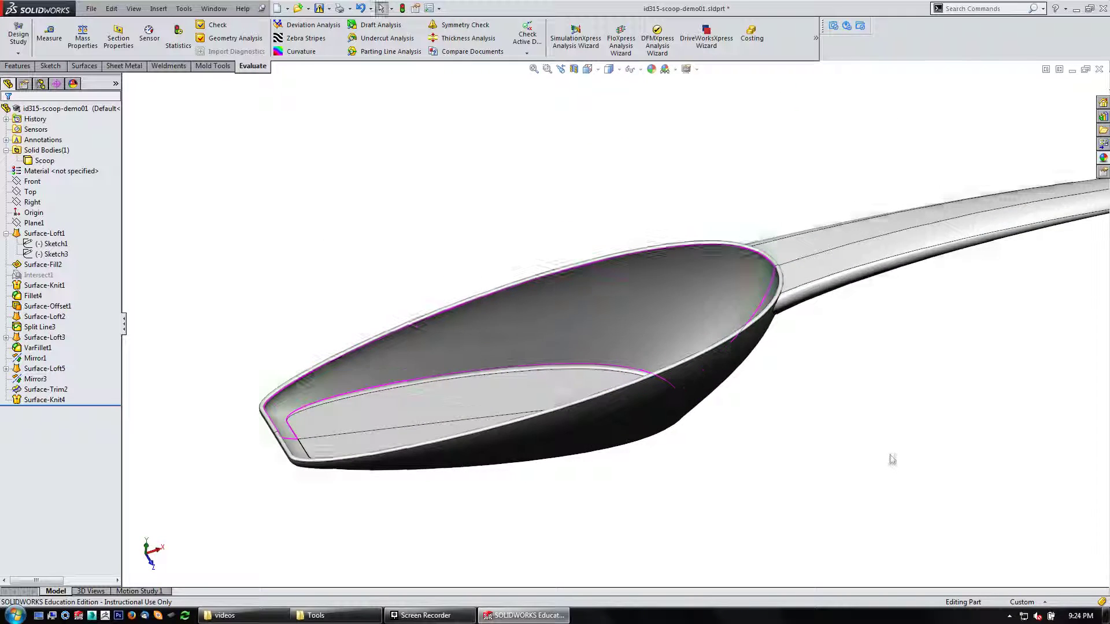
scroll(892, 459, up, 2)
middle_drag(784, 405, 702, 384)
scroll(621, 338, up, 1)
scroll(731, 197, down, 1)
middle_drag(479, 409, 453, 380)
middle_drag(440, 486, 437, 395)
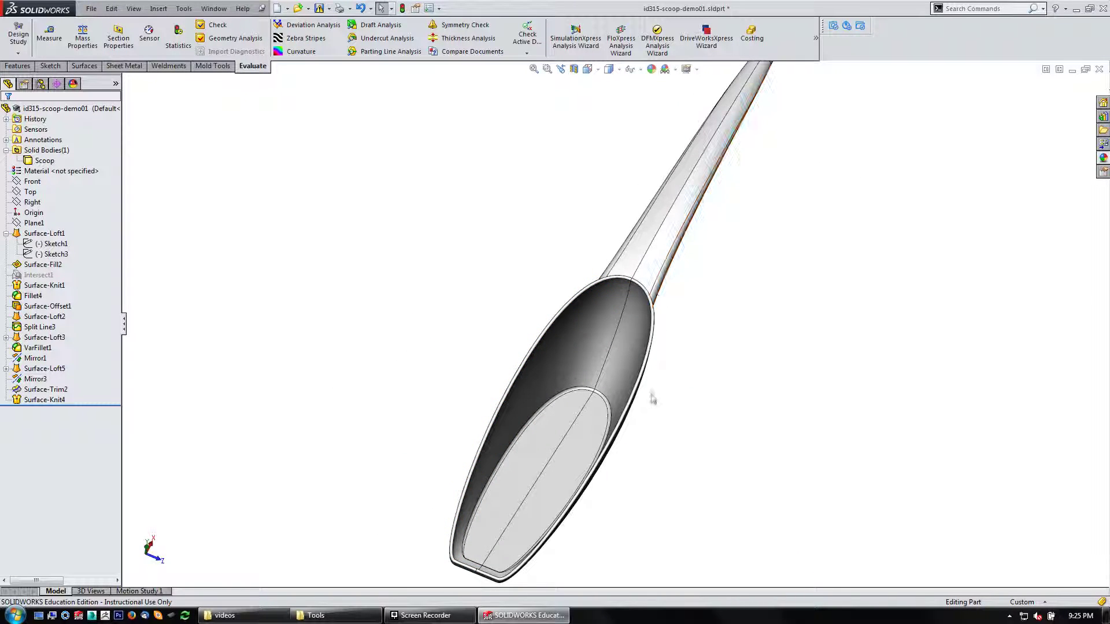
middle_drag(537, 454, 439, 379)
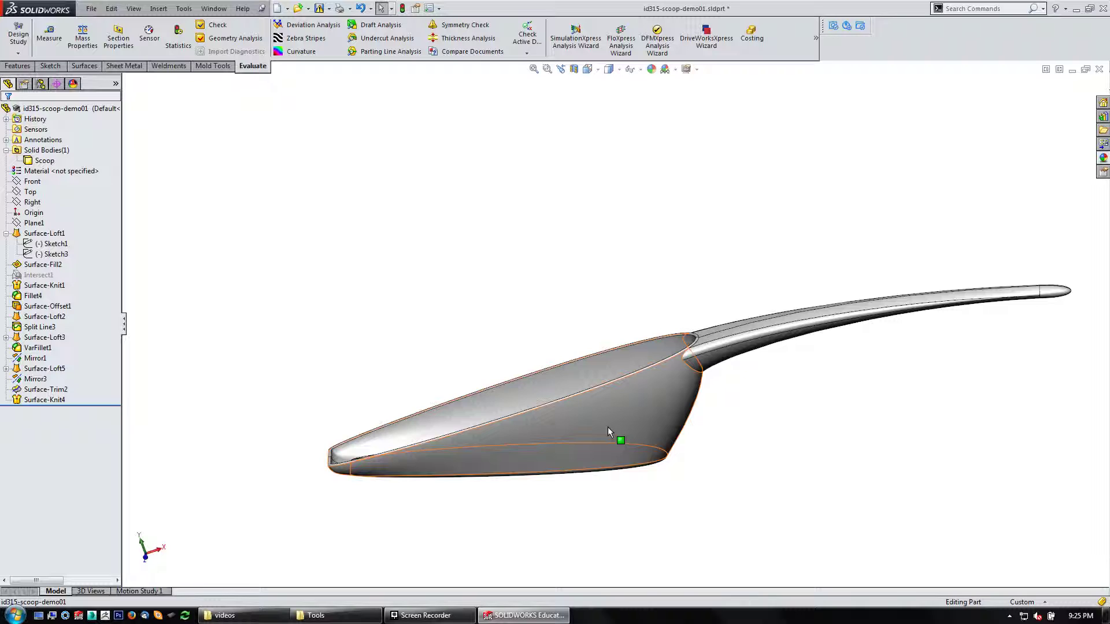